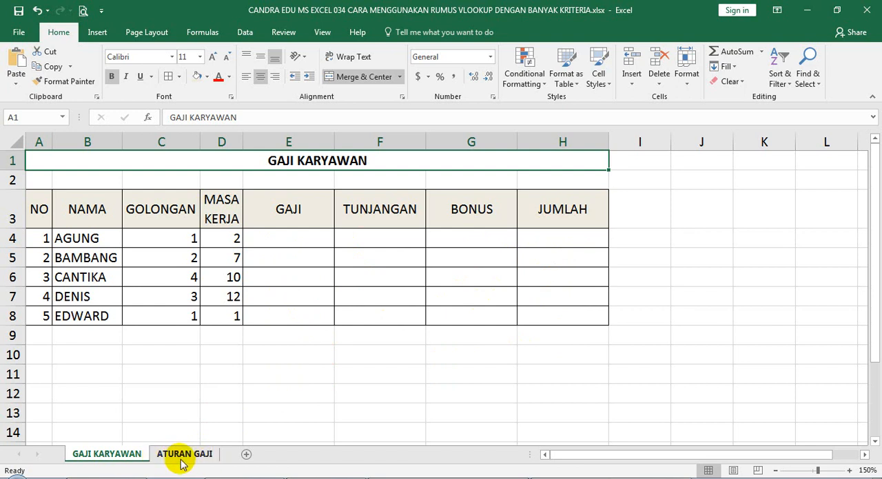
Step: Examine the ATURAN GAJI sheet's base pay, allowance and bonus rules by GOLONGAN and years of service
click(183, 456)
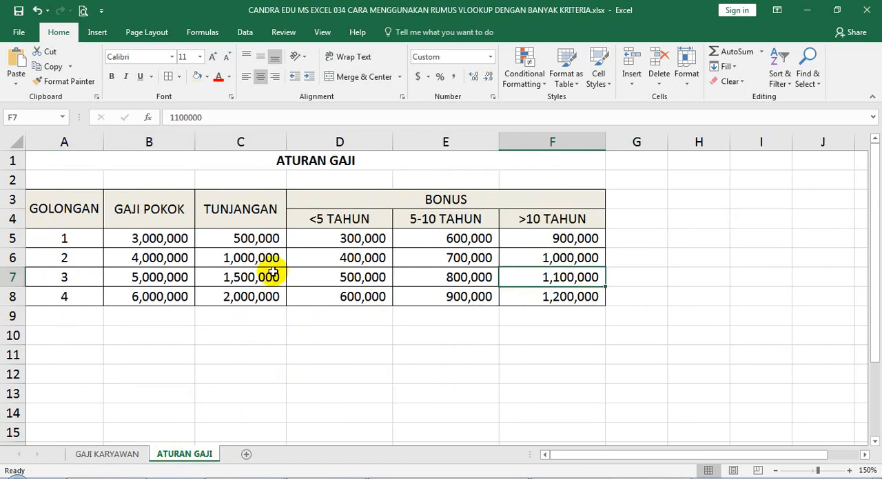
click(77, 217)
click(77, 217)
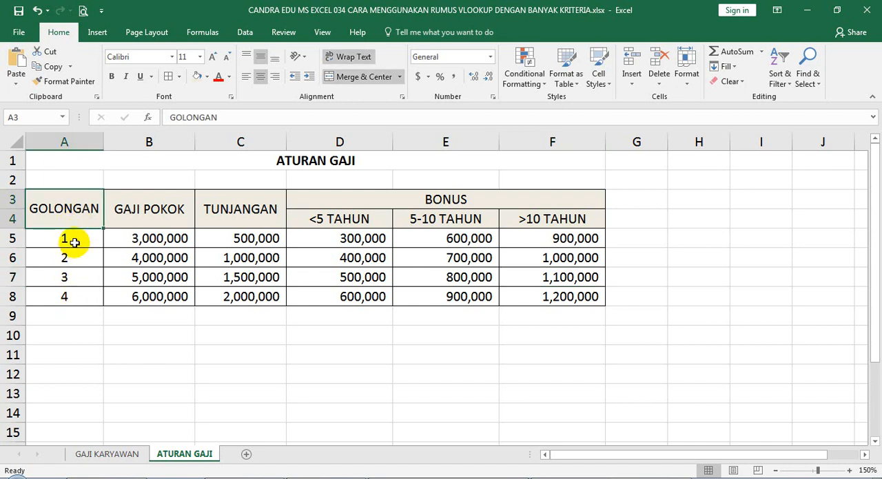
click(74, 242)
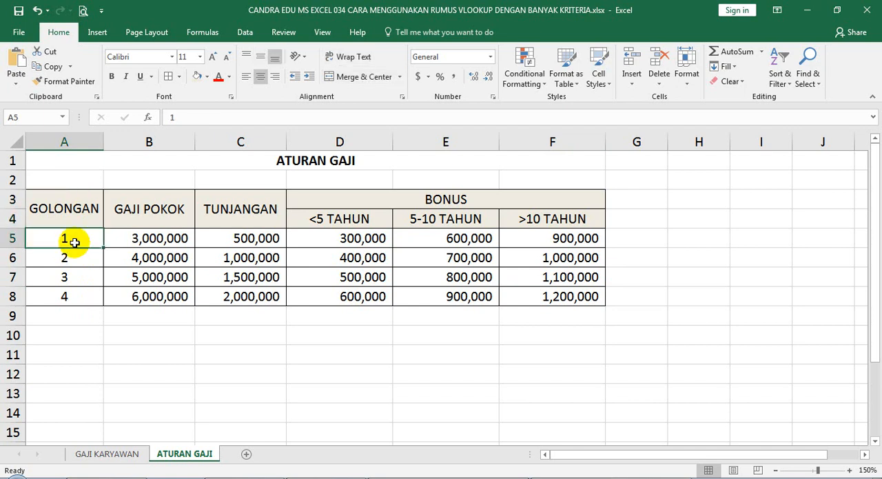
click(157, 238)
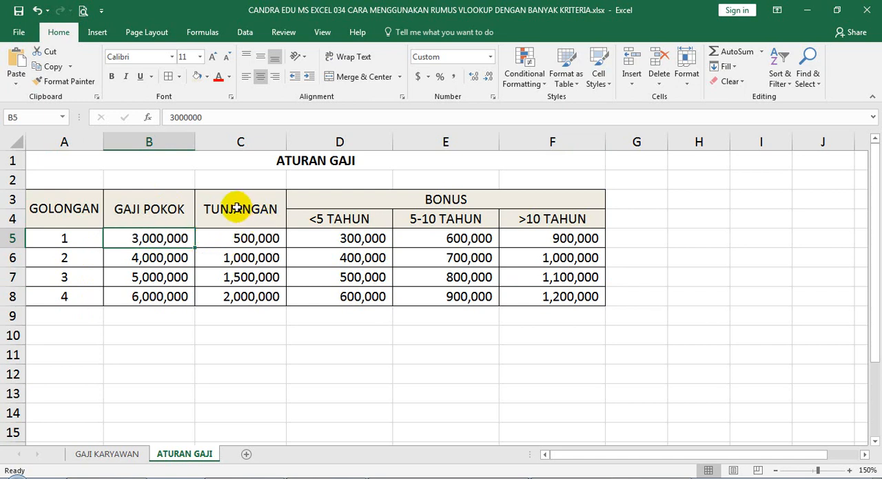
click(226, 238)
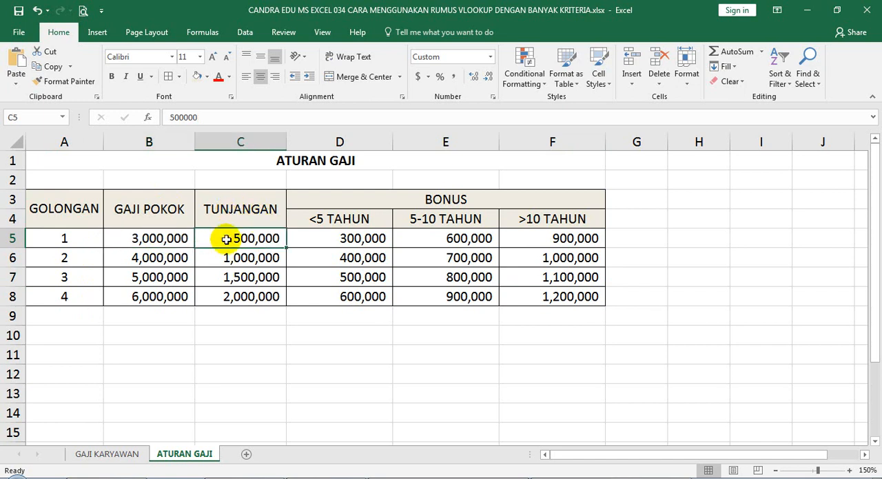
click(418, 199)
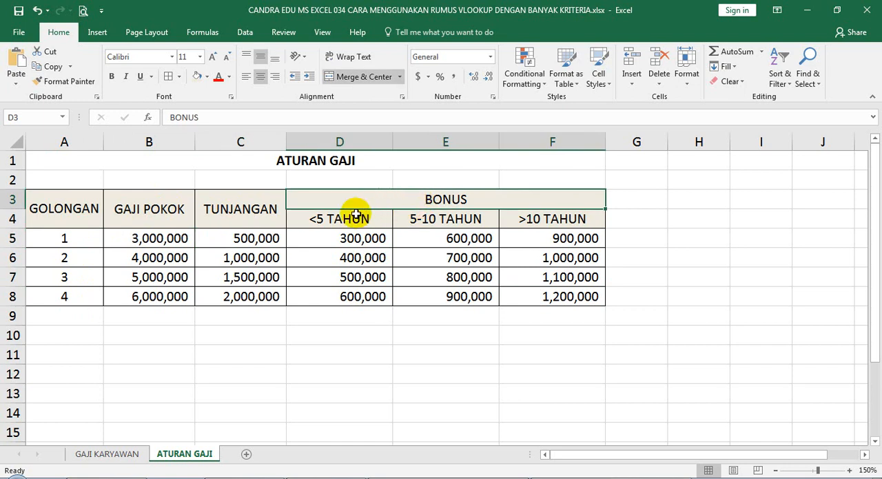
drag(339, 220, 544, 219)
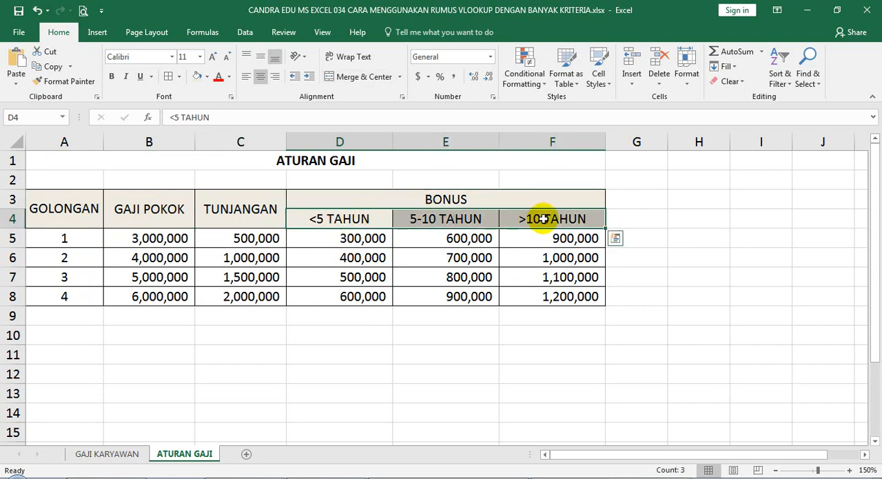
click(392, 205)
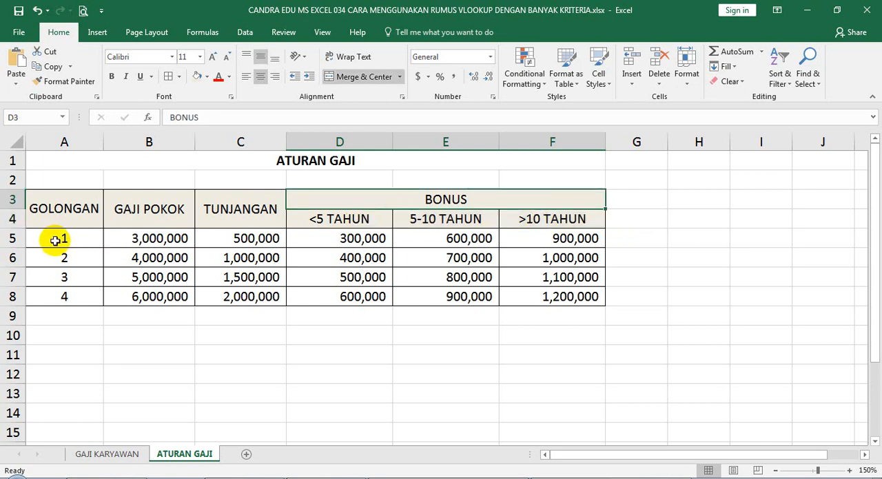
click(288, 222)
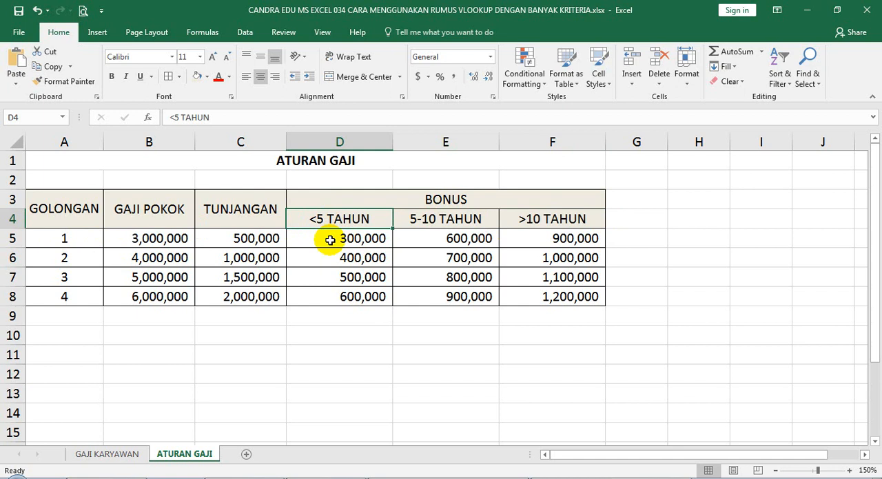
click(330, 240)
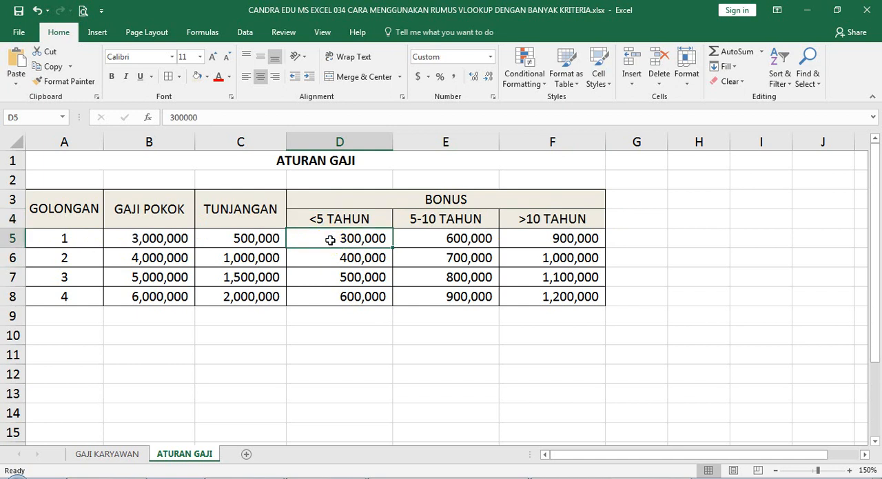
click(425, 222)
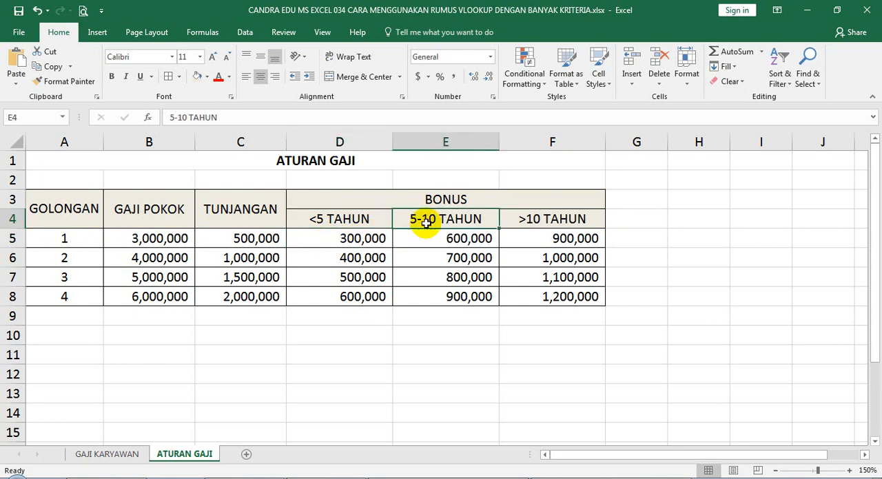
click(431, 239)
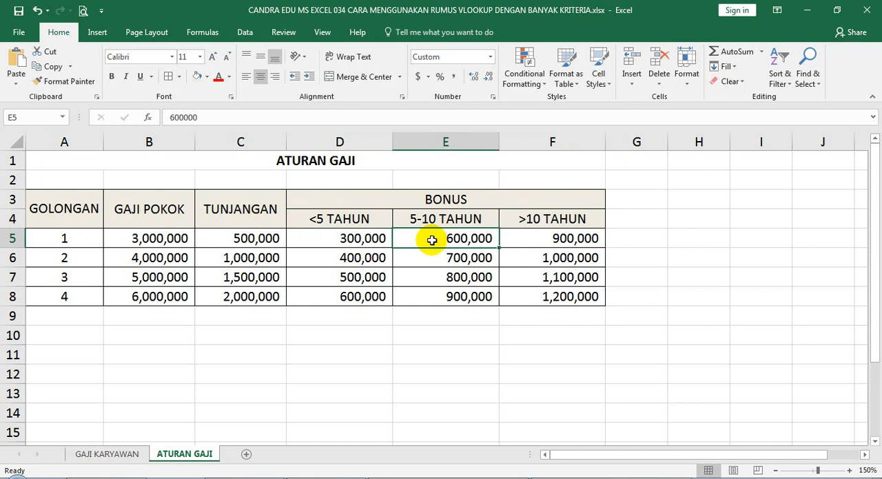
click(536, 240)
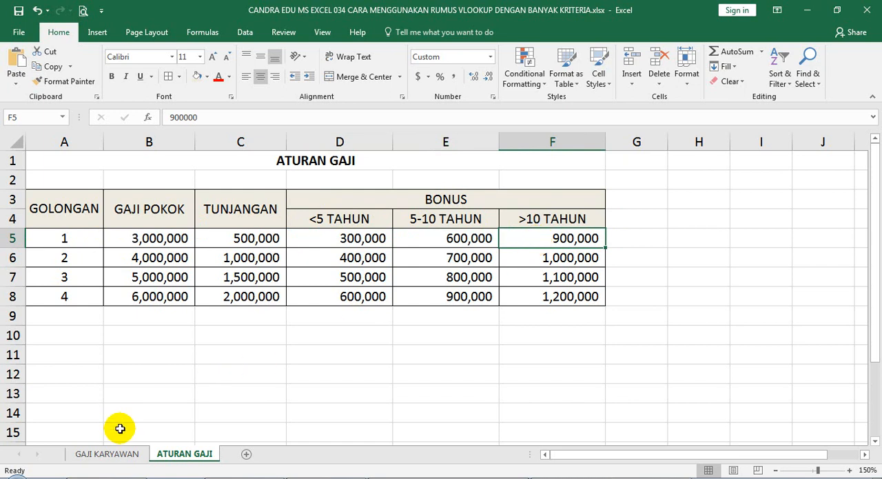
Step: Begin a VLOOKUP formula in cell E4 of the GAJI KARYAWAN sheet with C4 as the lookup value
click(117, 458)
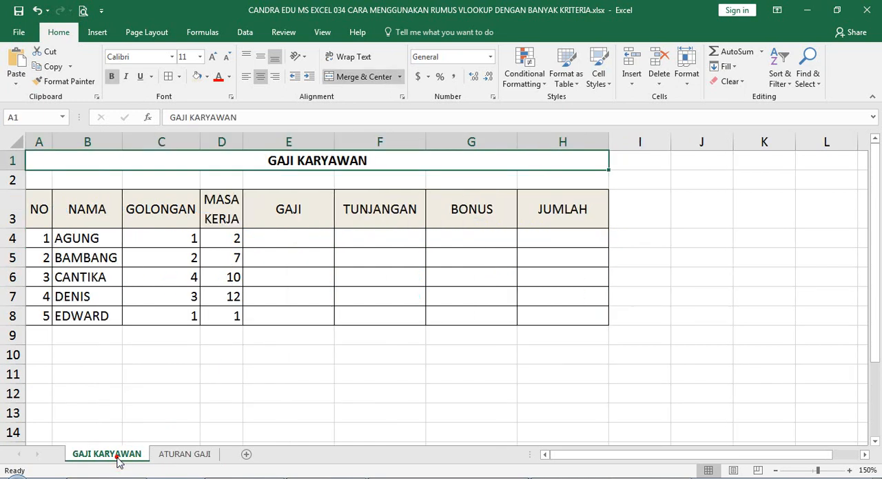
click(279, 238)
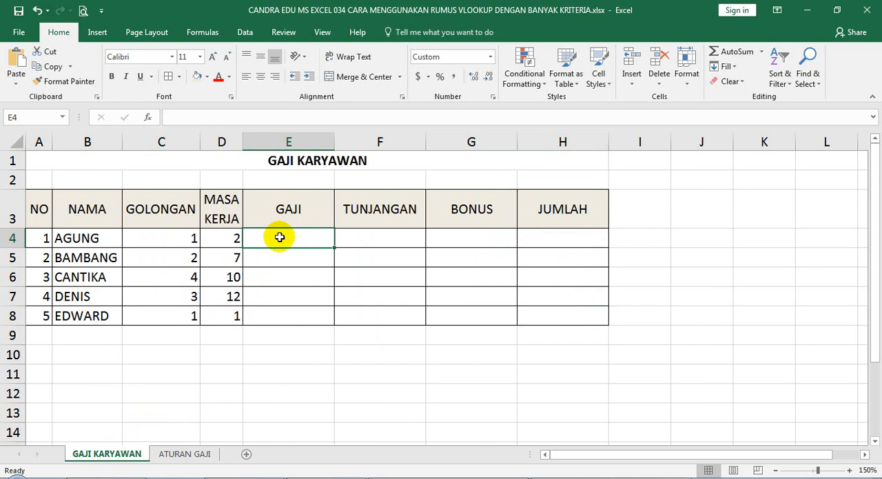
text(=VLO)
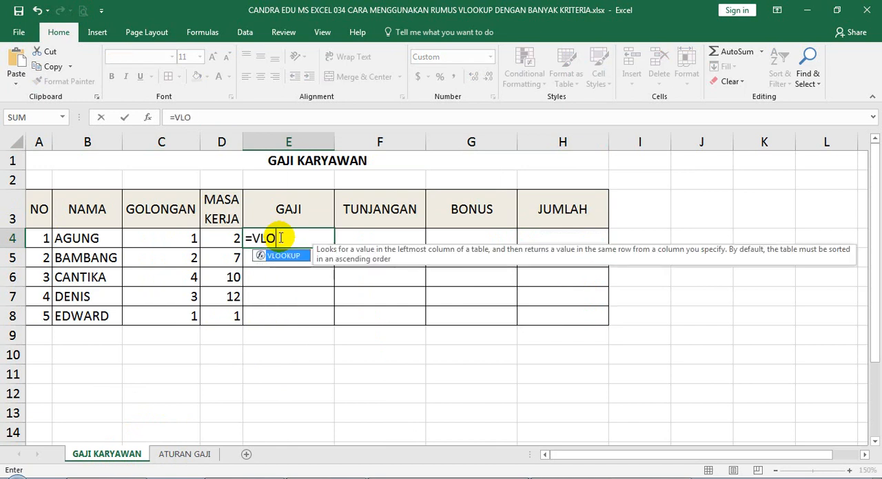
text(OKUP()
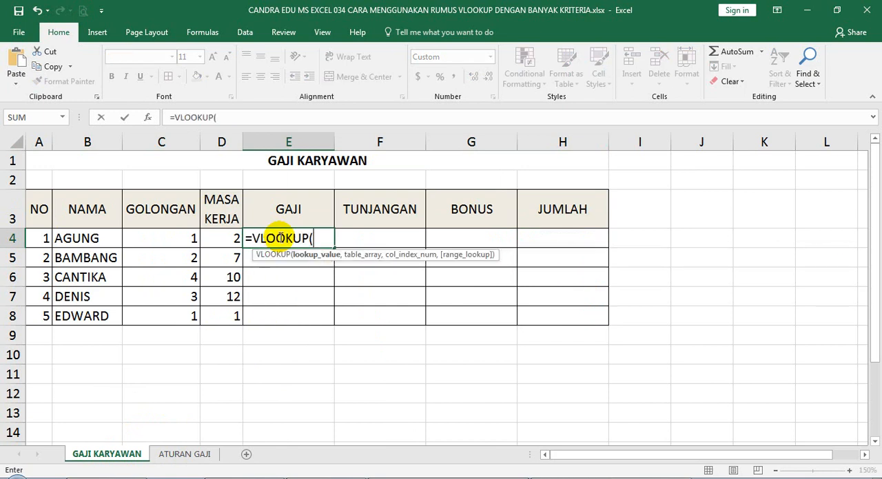
click(178, 232)
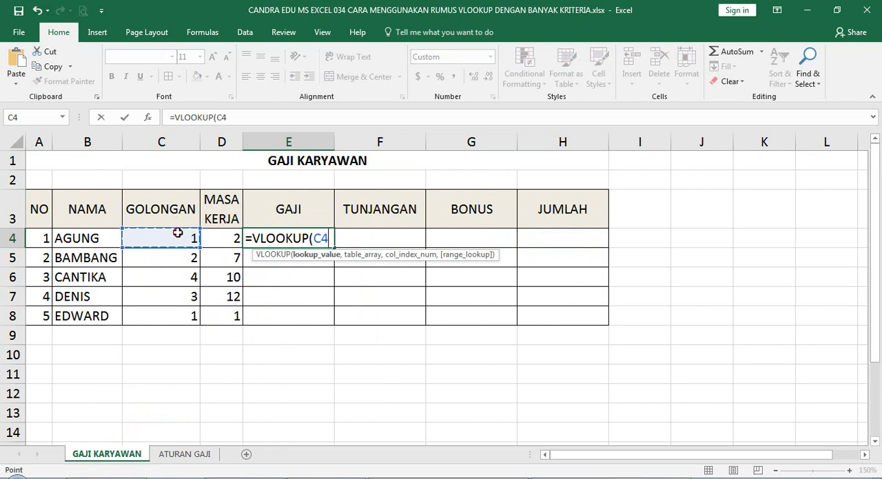
text(,)
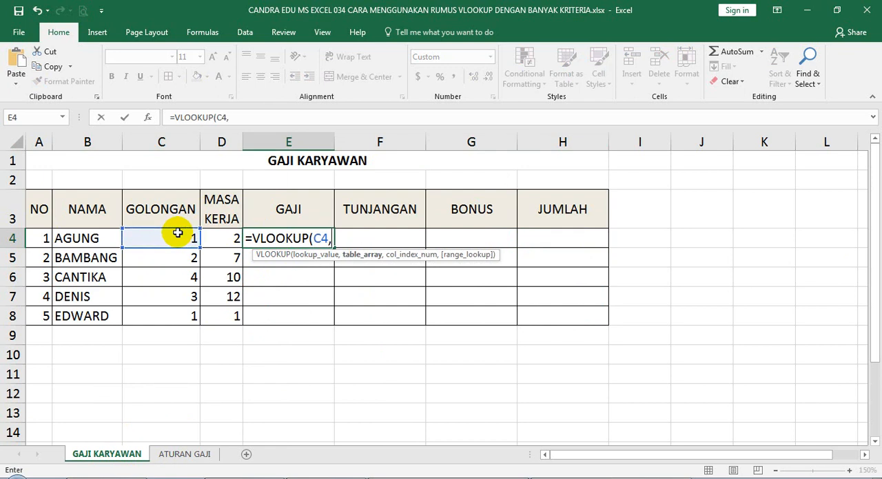
Step: Complete the E4 formula with absolute table range 'ATURAN GAJI'!$A$5:$F$8, column index 2 and FALSE for exact match
click(197, 454)
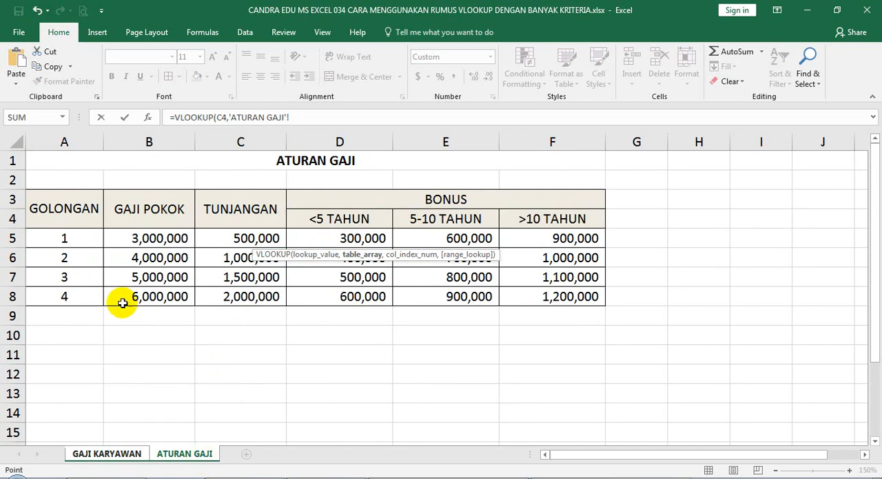
drag(66, 238, 548, 296)
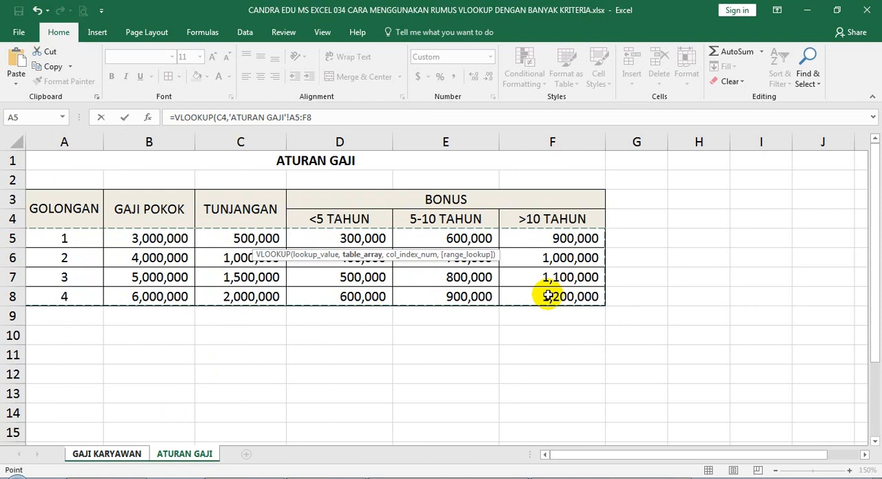
key(F4)
text(,)
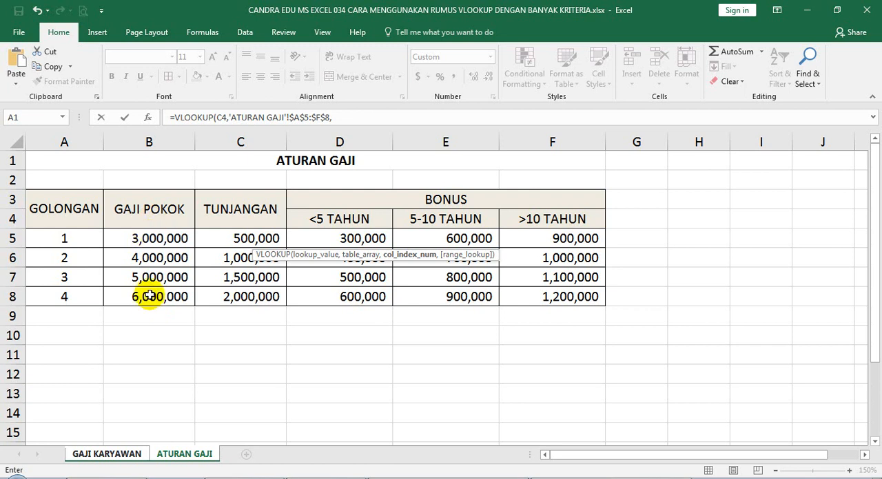
text(2,FALSE)
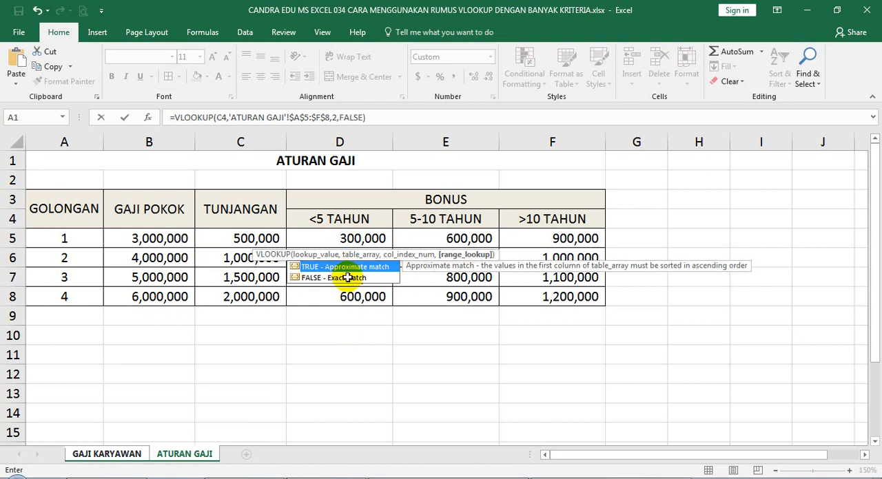
text())
key(Return)
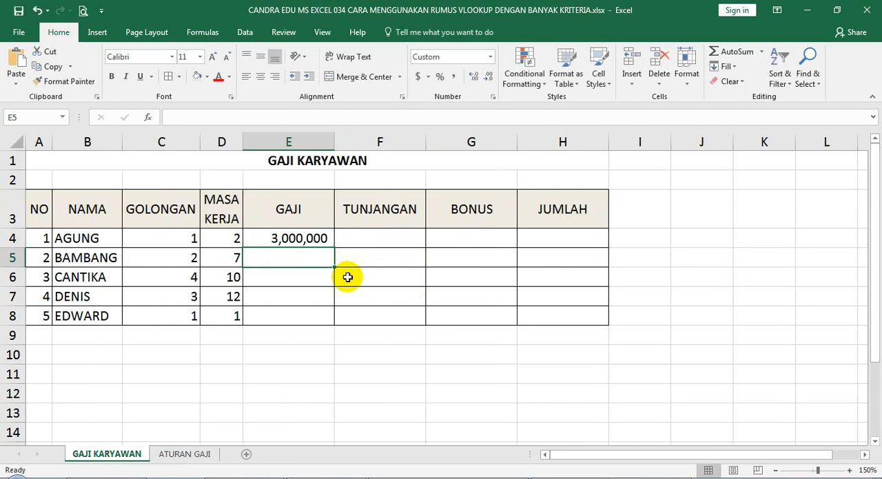
Step: Change the column heading in cell E3 to GAJI POKOK
click(306, 217)
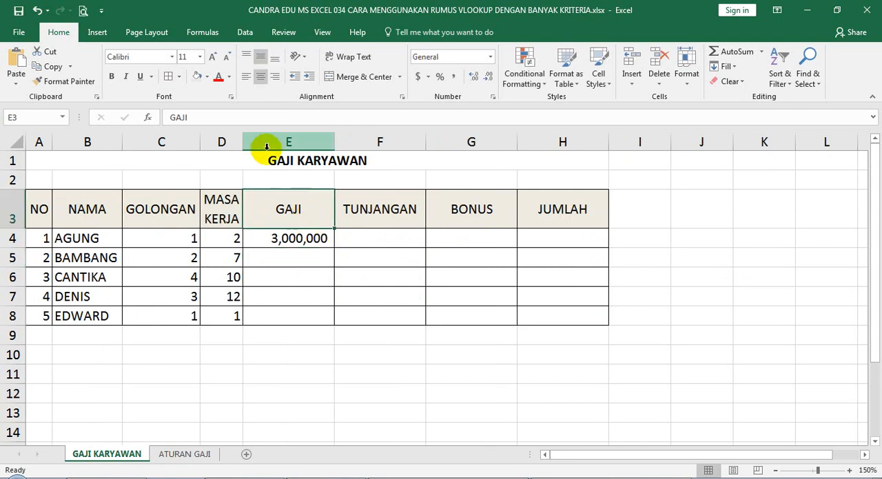
click(213, 122)
text(POKOK)
key(Return)
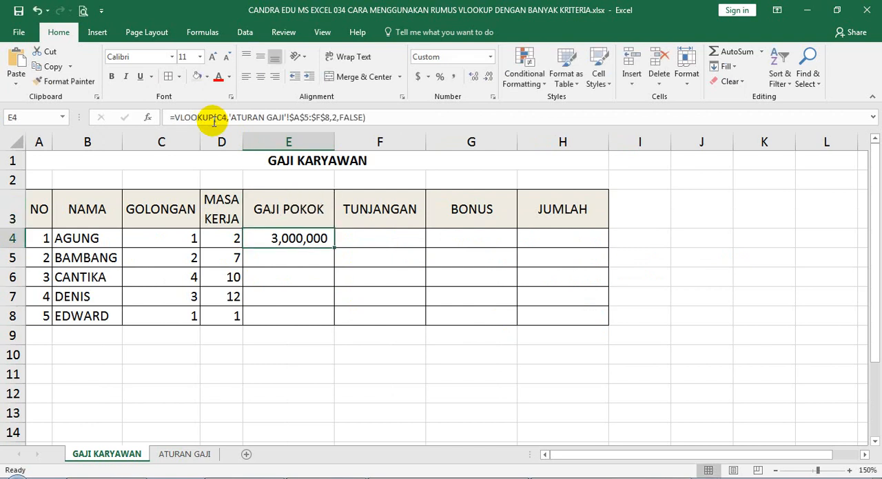
Step: Fill the GAJI POKOK formula from E4 down through E8
click(284, 204)
click(291, 241)
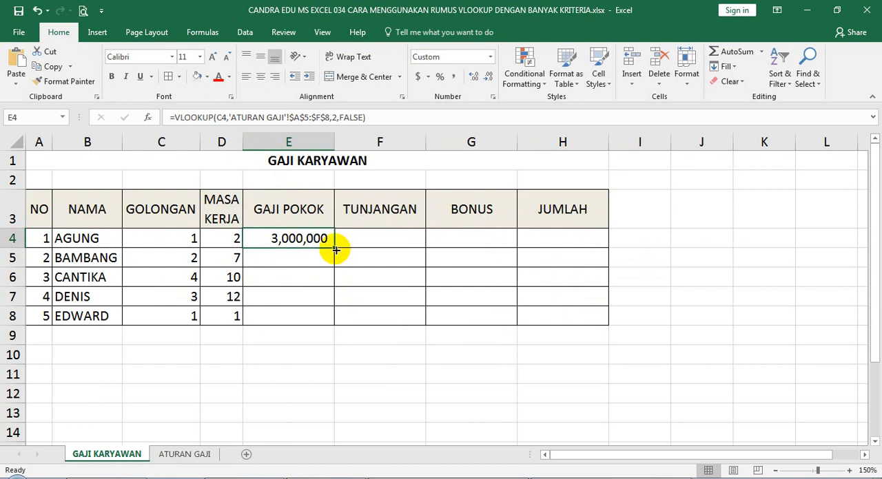
drag(335, 251, 331, 323)
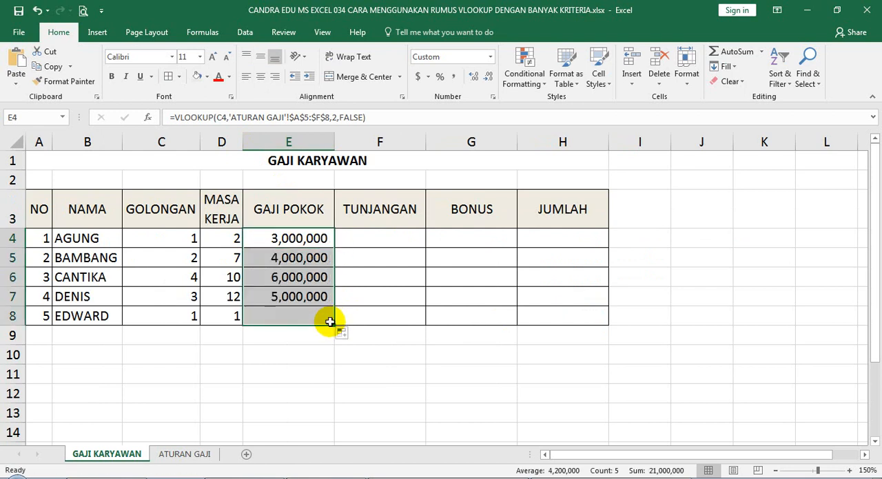
Step: Begin a VLOOKUP formula in TUNJANGAN cell F4 with C4 as the lookup value
click(363, 239)
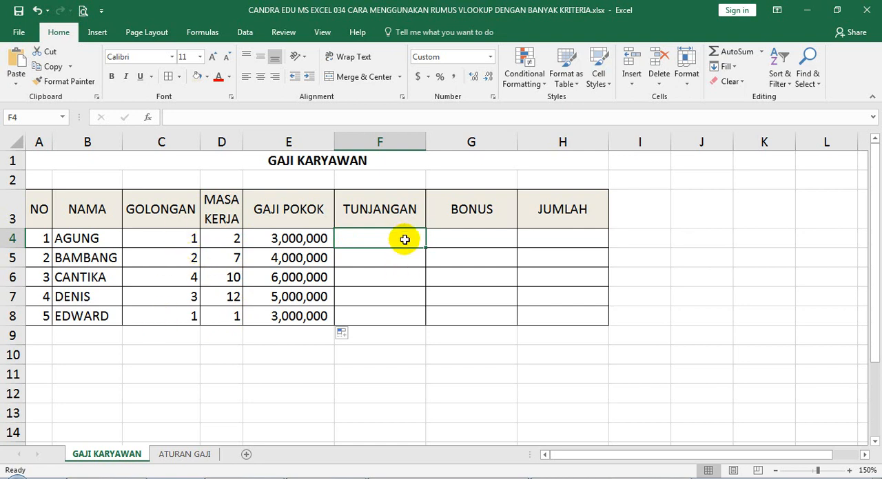
text(D)
key(BackSpace)
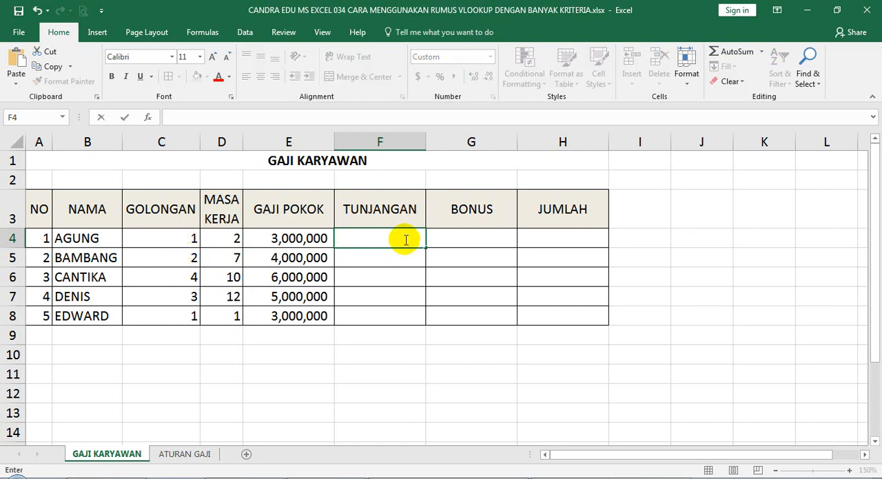
text(=VL)
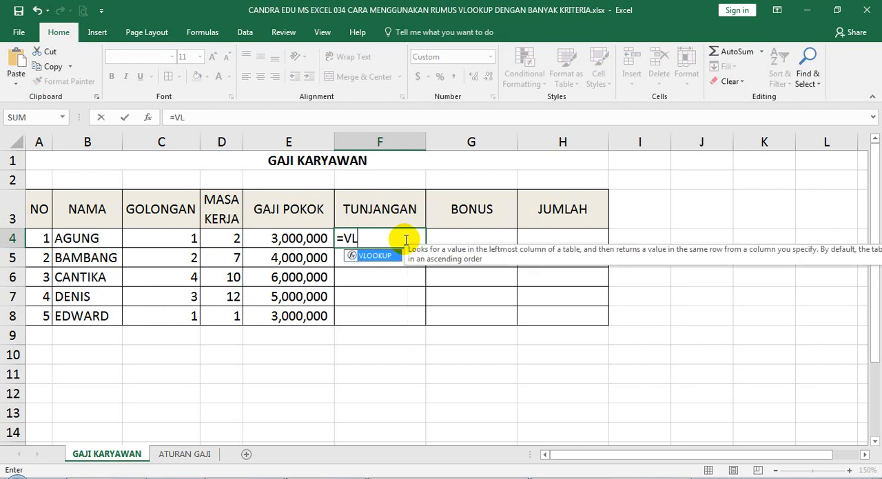
text(OOKUP()
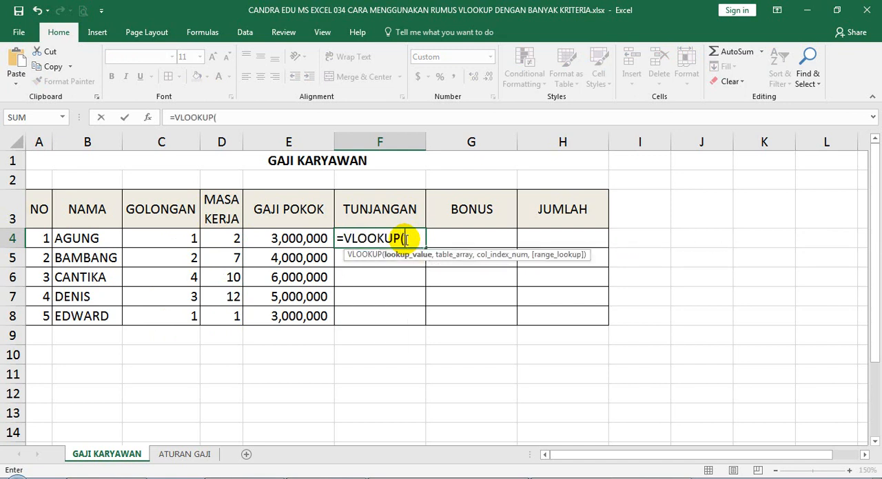
click(173, 235)
click(173, 236)
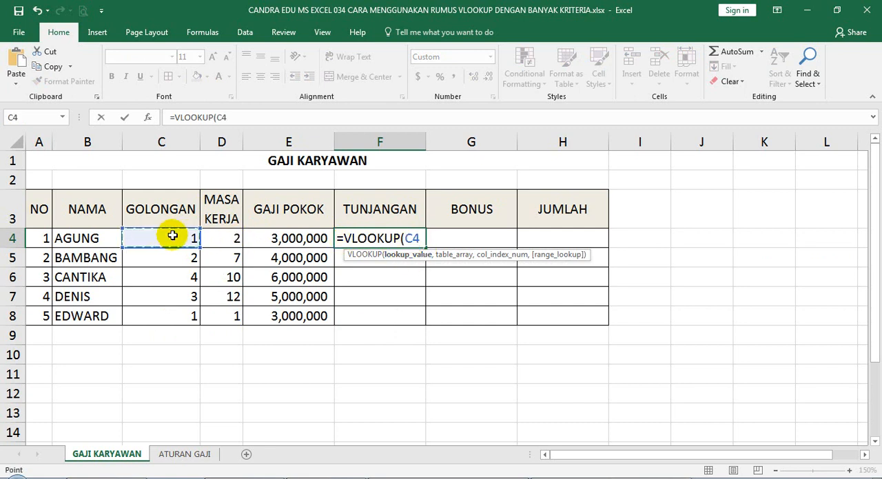
text(,)
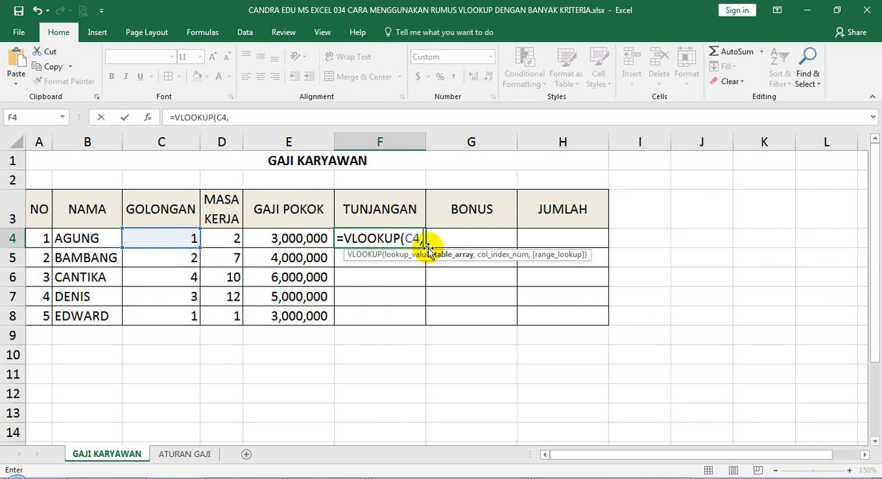
Step: Complete the F4 formula with absolute table range 'ATURAN GAJI'!$A$5:$F$8, column index 3 and FALSE, and fill it down through F8
click(200, 456)
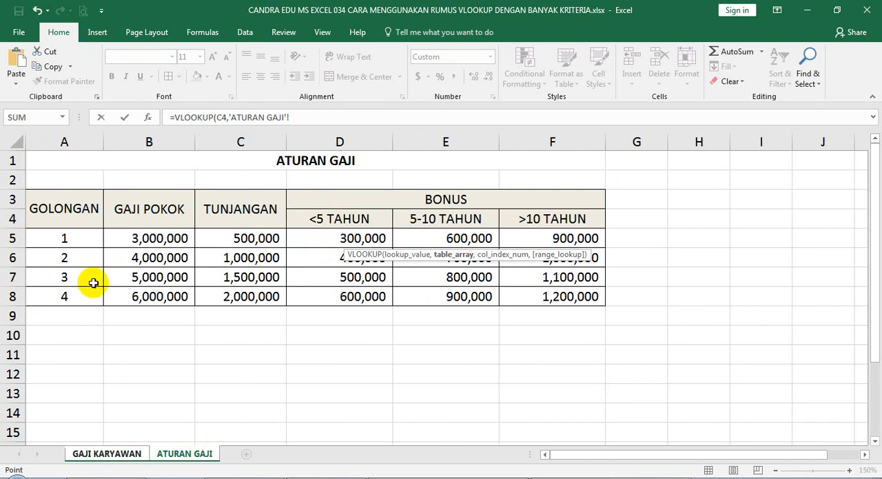
drag(55, 238, 570, 297)
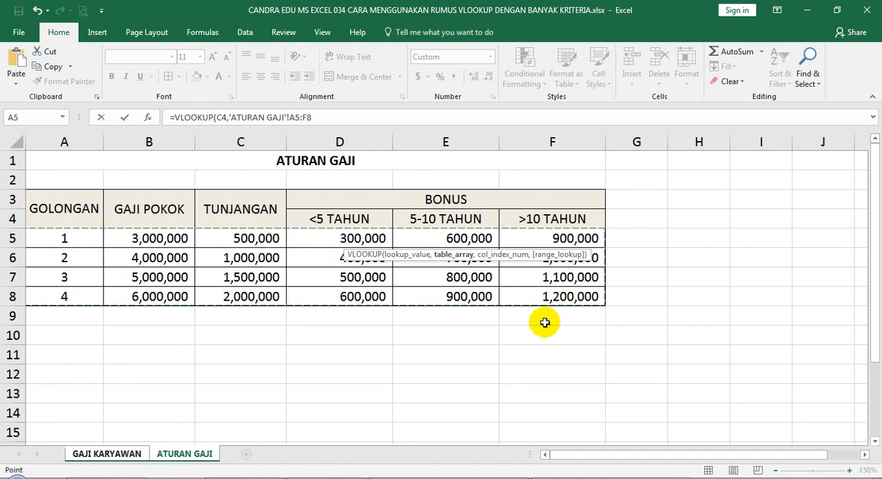
key(F4)
text(,3)
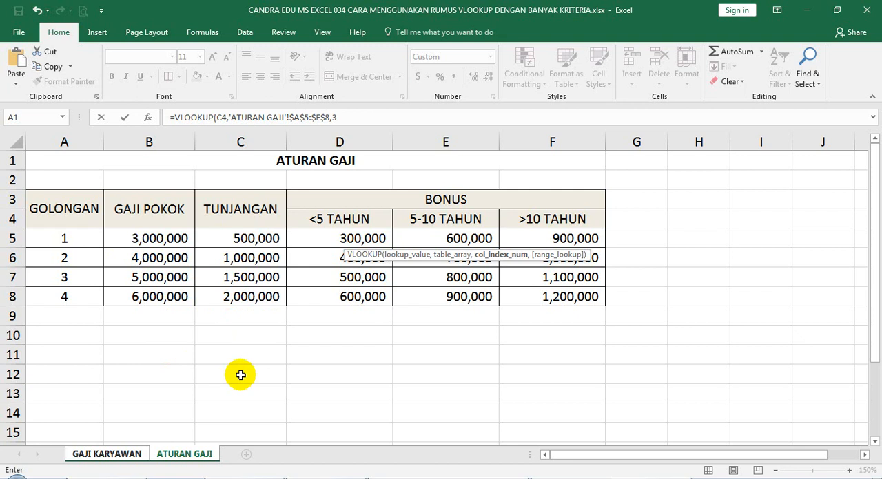
text(,)
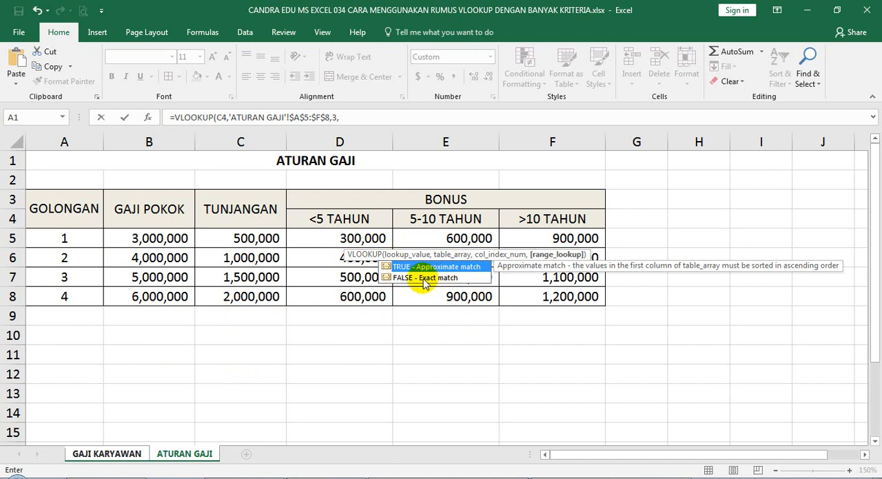
text(FALSE))
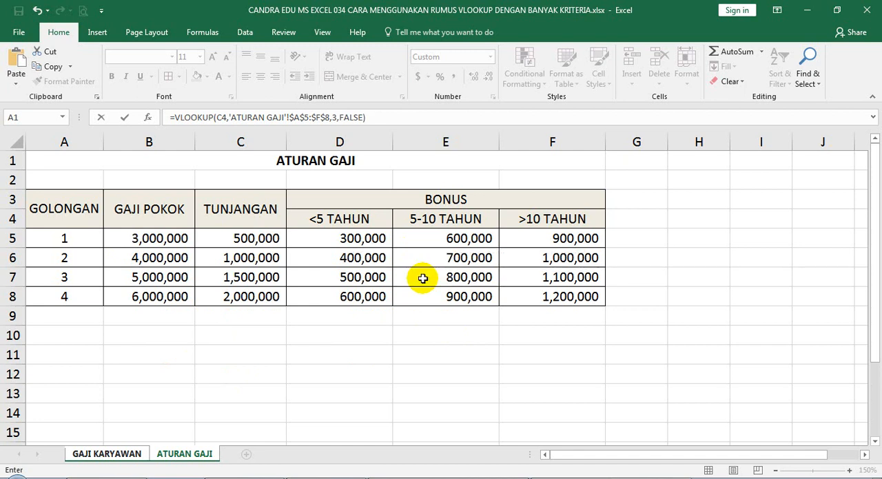
key(Return)
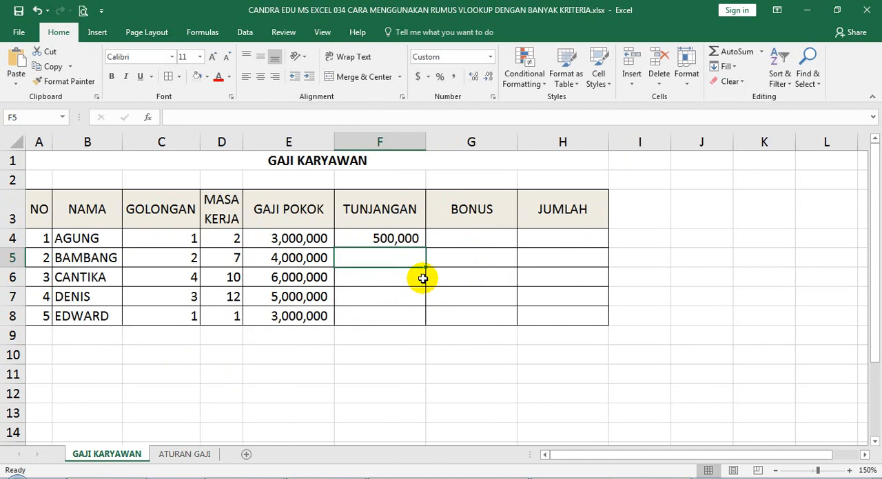
click(411, 240)
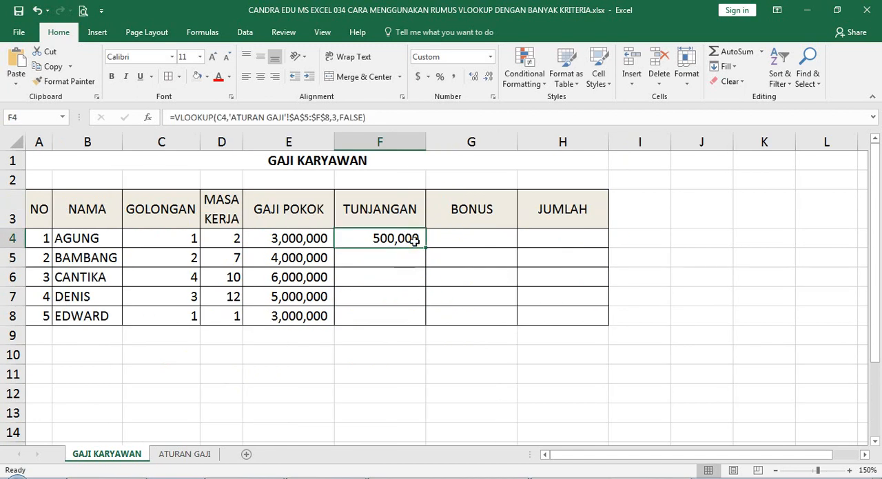
drag(425, 250, 419, 319)
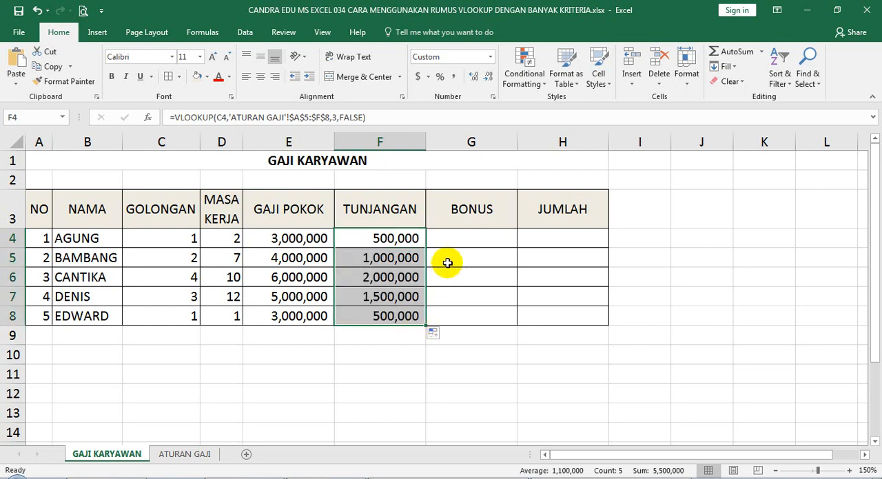
Step: Begin a VLOOKUP formula in BONUS cell G4 with lookup value C4 and absolute table range 'ATURAN GAJI'!$A$5:$F$8
click(457, 240)
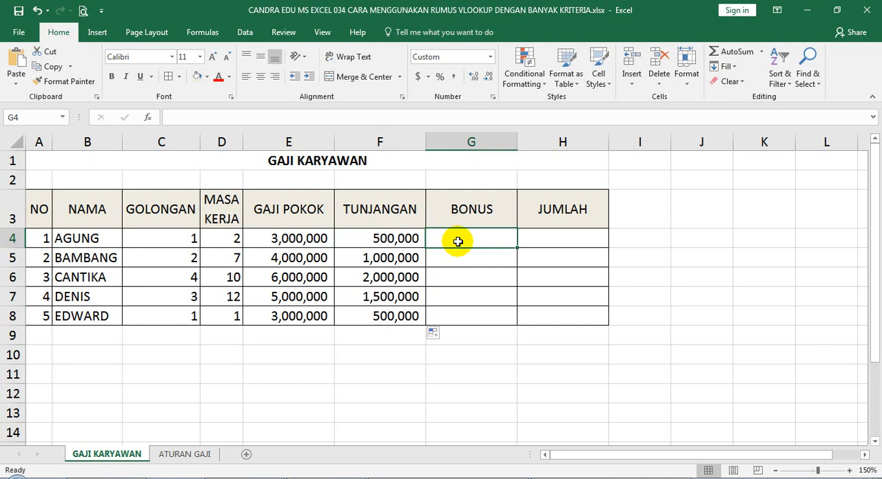
text(=VL)
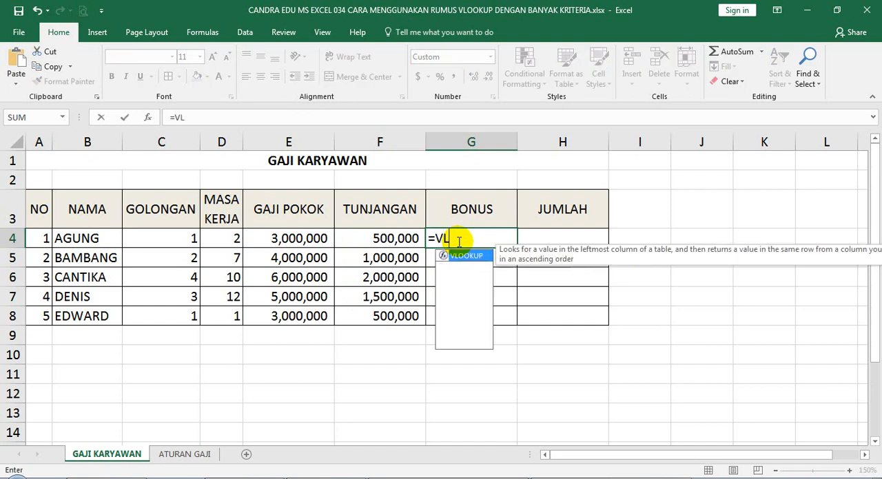
text(OOKUP()
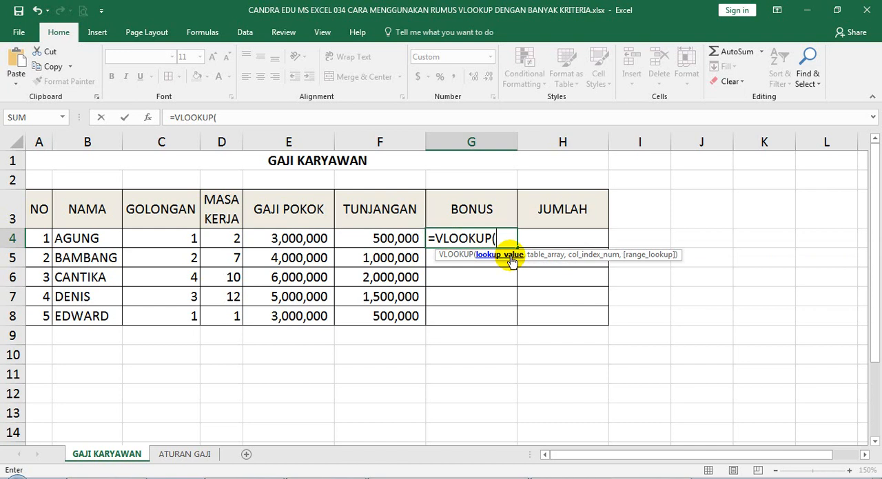
click(157, 240)
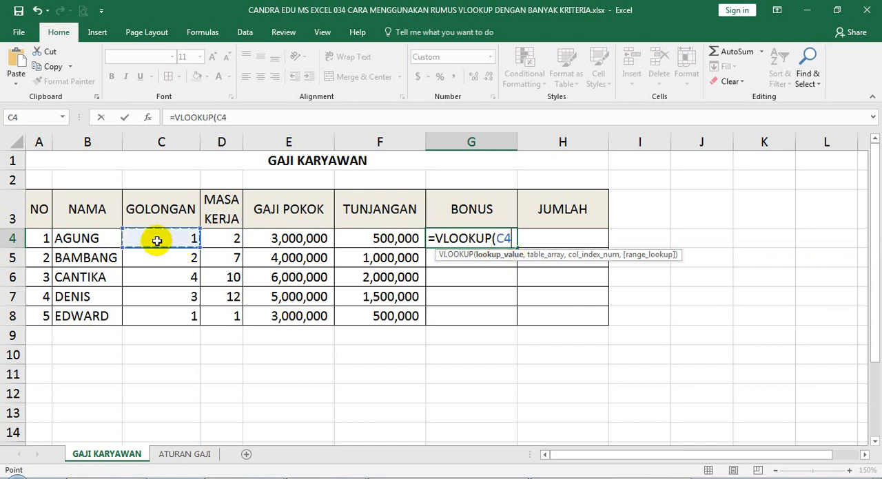
text(,)
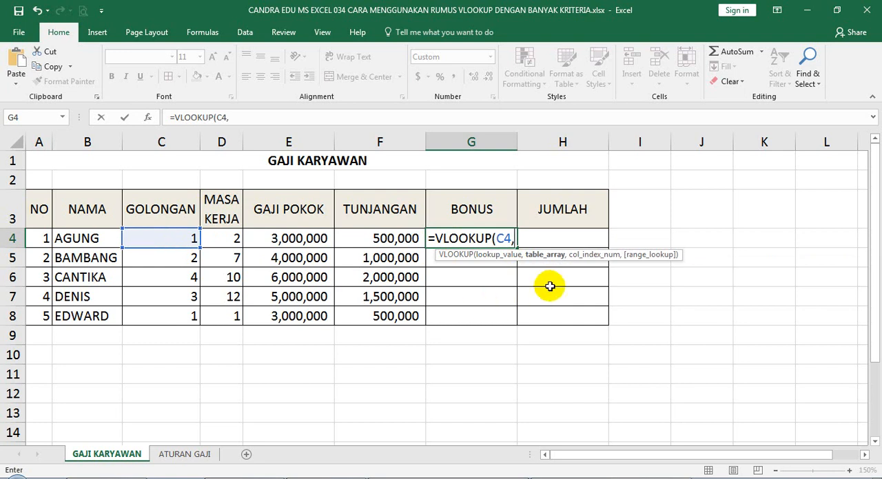
click(184, 456)
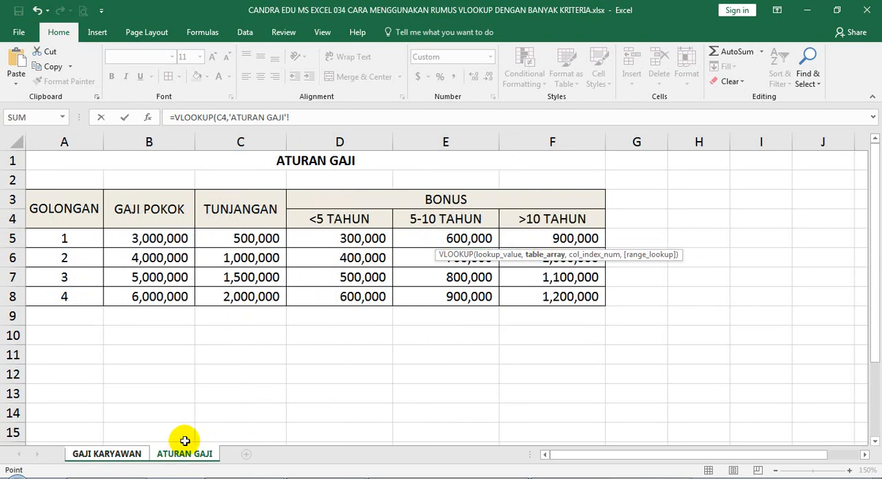
drag(54, 235, 524, 297)
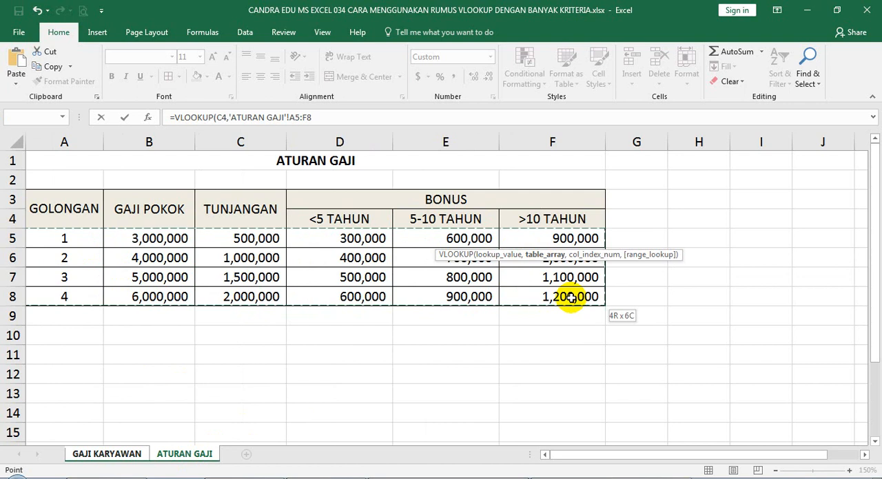
drag(570, 298, 570, 297)
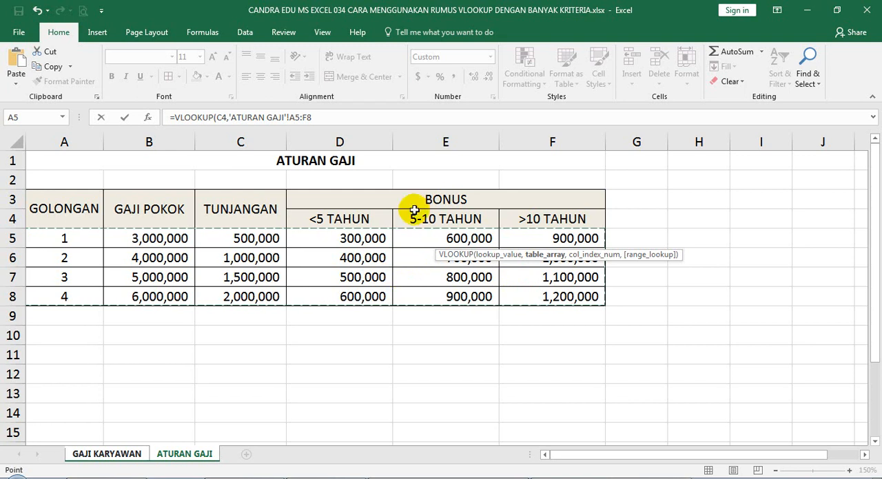
key(F4)
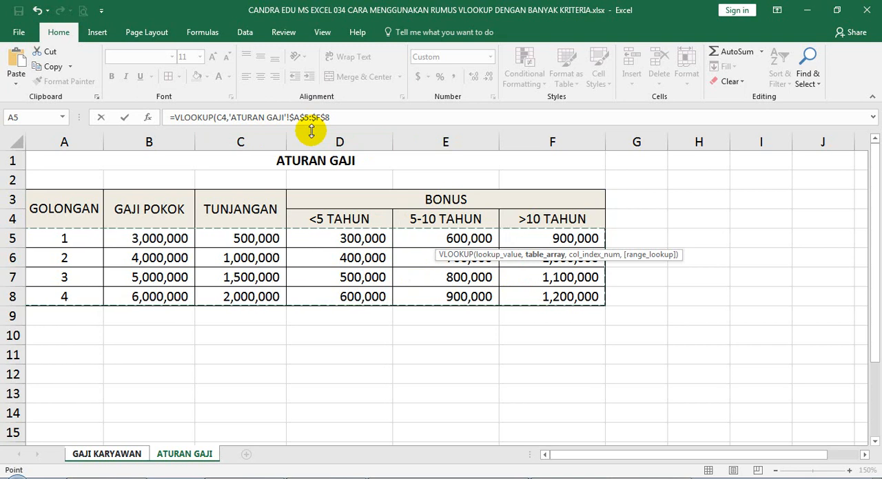
text(,)
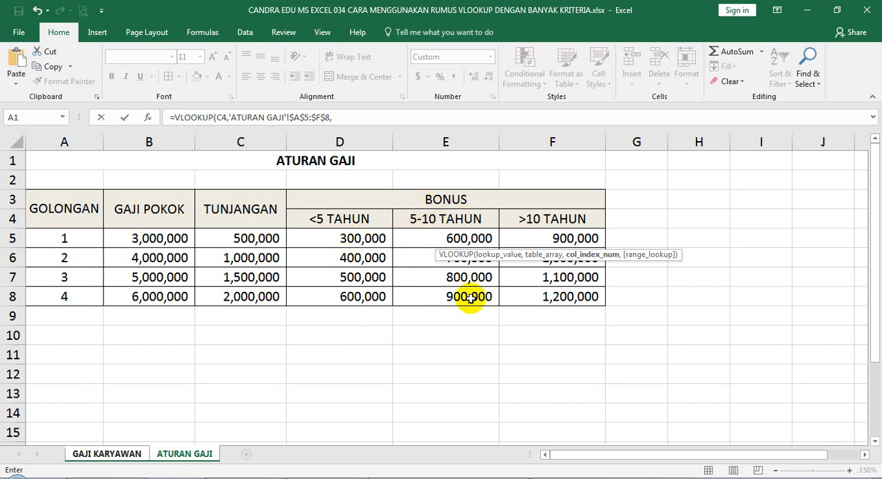
click(53, 281)
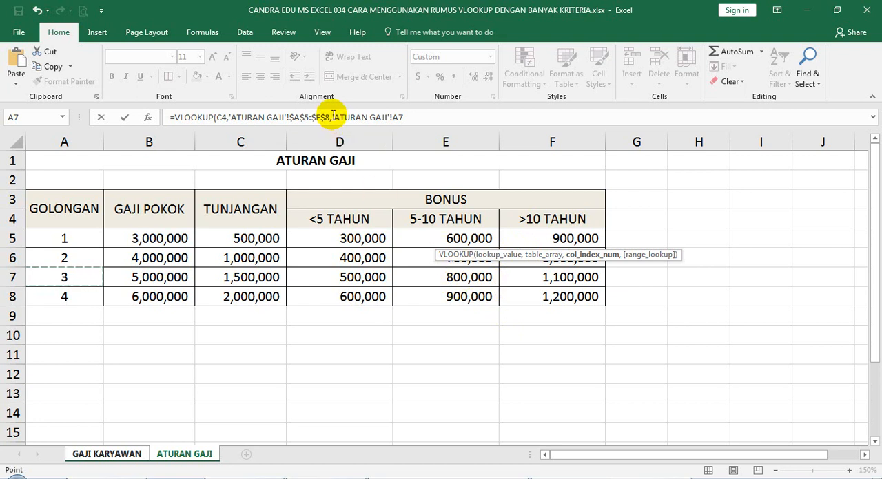
drag(332, 117, 423, 117)
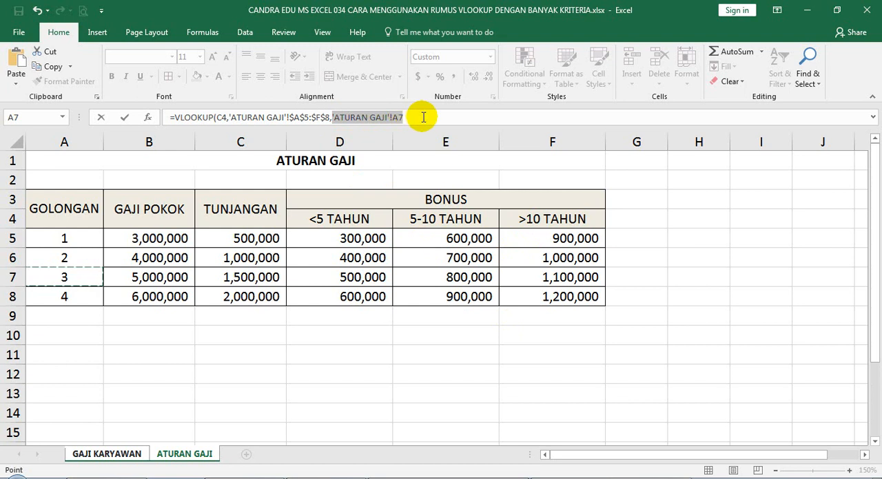
key(BackSpace)
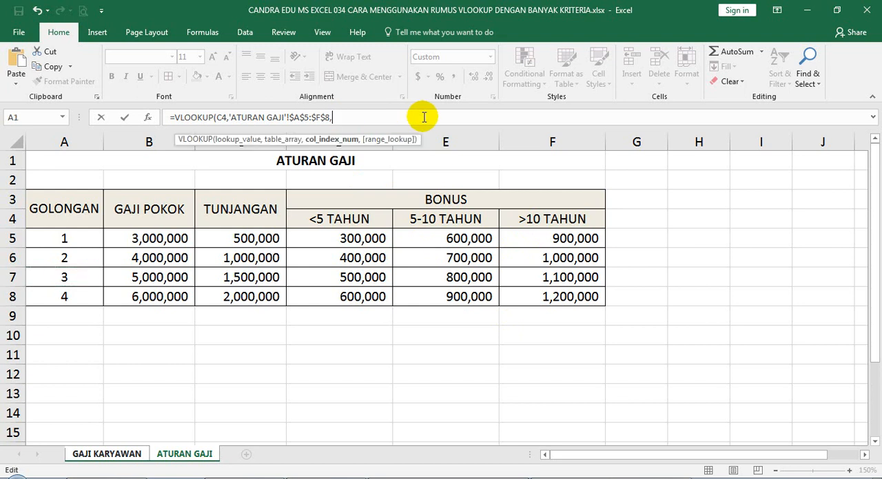
Step: Add an IF as the G4 formula's column index, testing 'GAJI KARYAWAN'!D4<5 and returning 4 when true
text(IF()
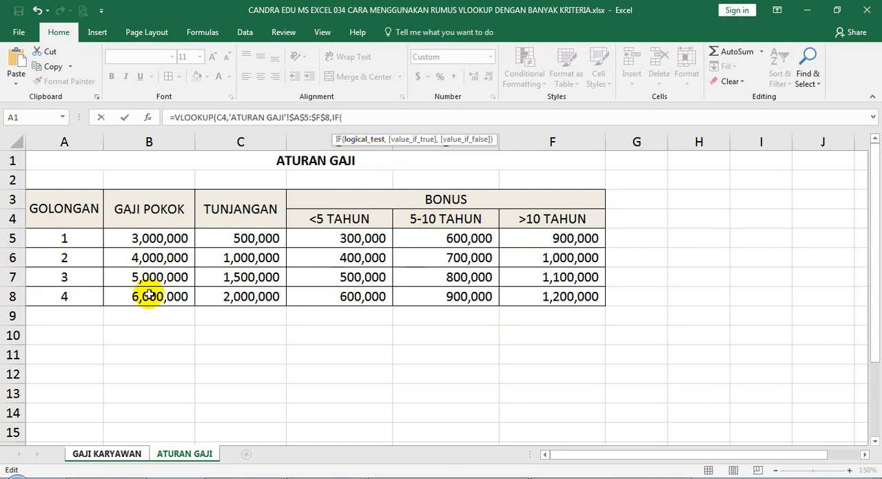
click(123, 456)
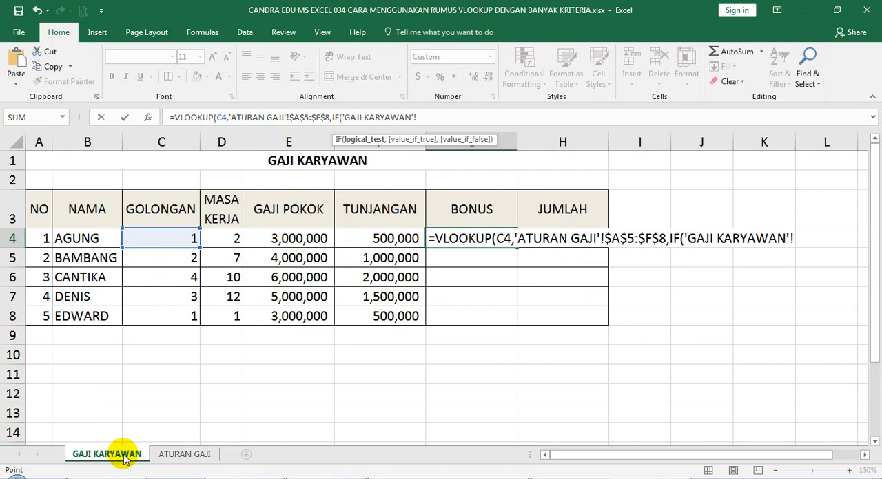
click(223, 239)
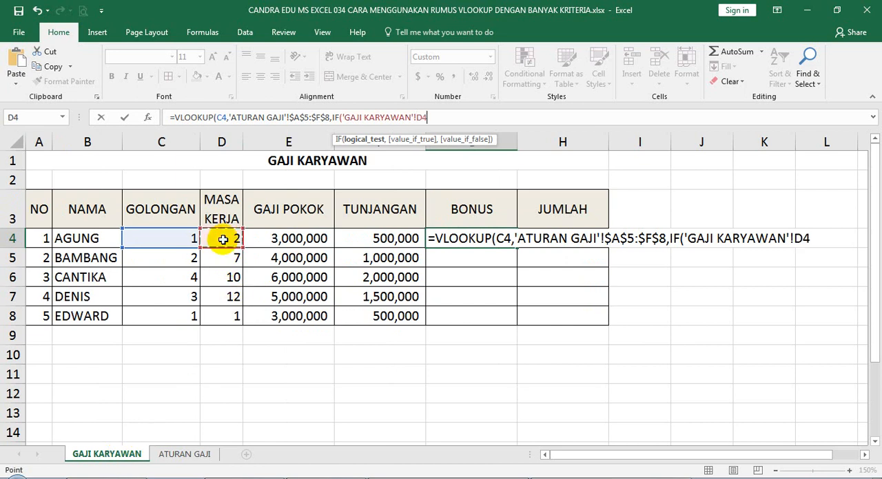
text(<5,)
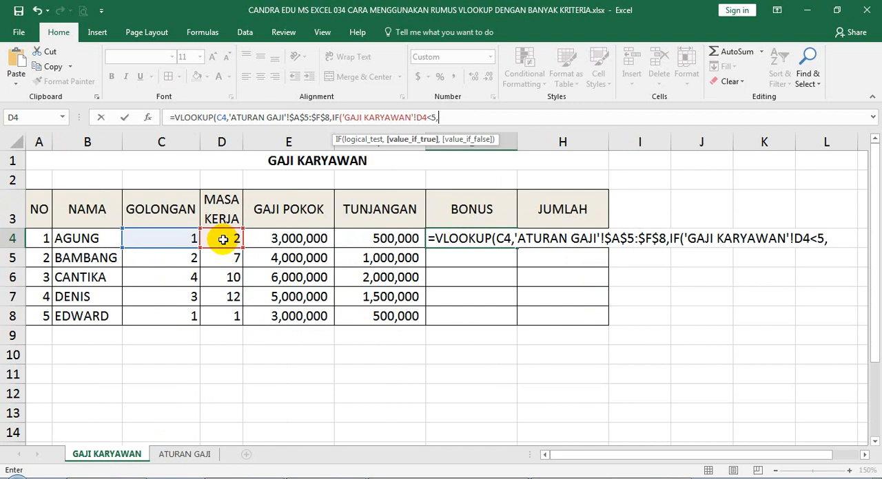
text(4,)
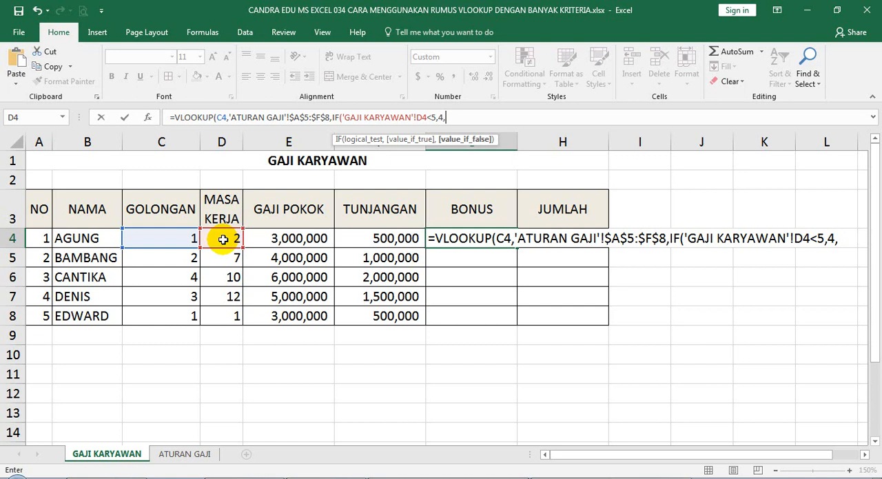
Step: Nest a second IF in the G4 formula testing 'GAJI KARYAWAN'!D4<=10, returning 5 when true and 6 otherwise, and close both IFs
text(IF)
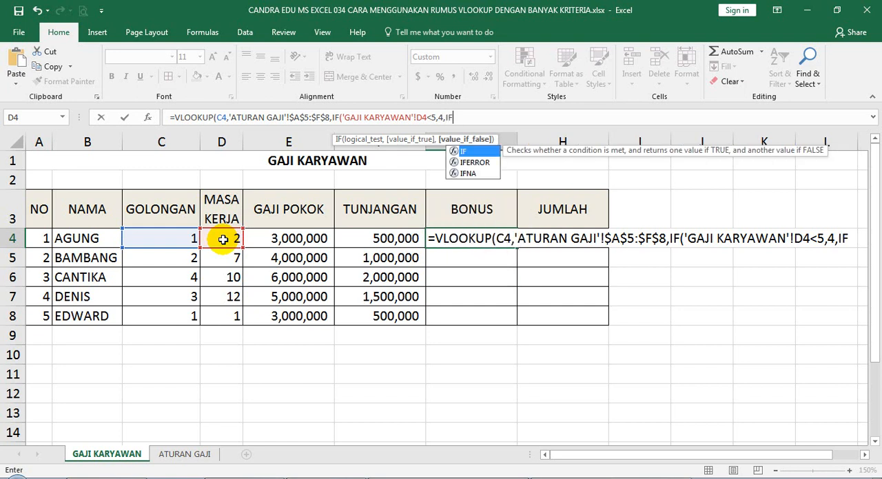
text(()
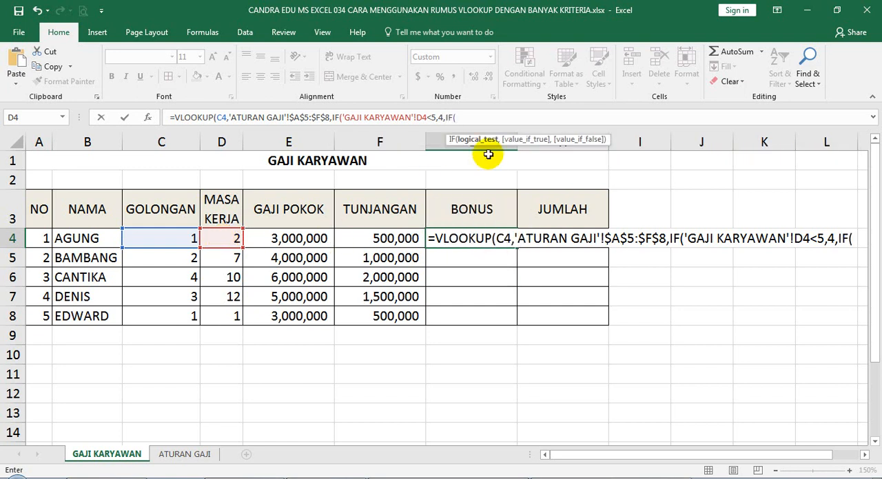
click(221, 242)
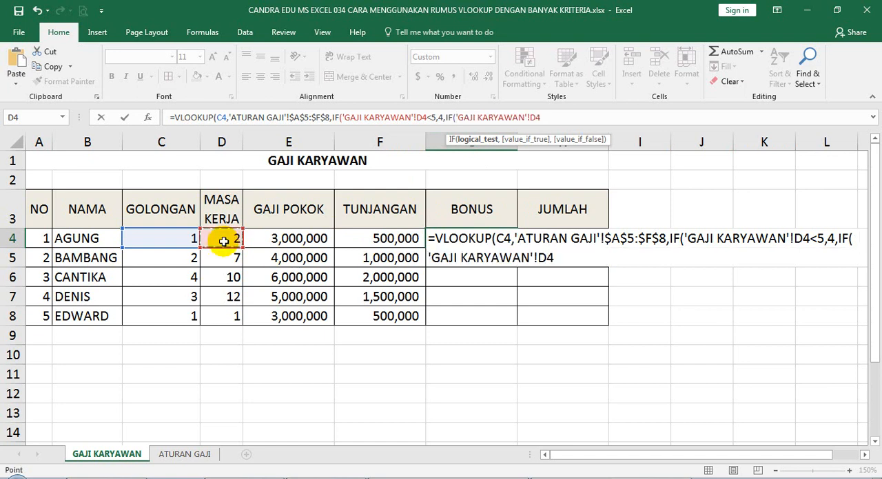
text(<=10,)
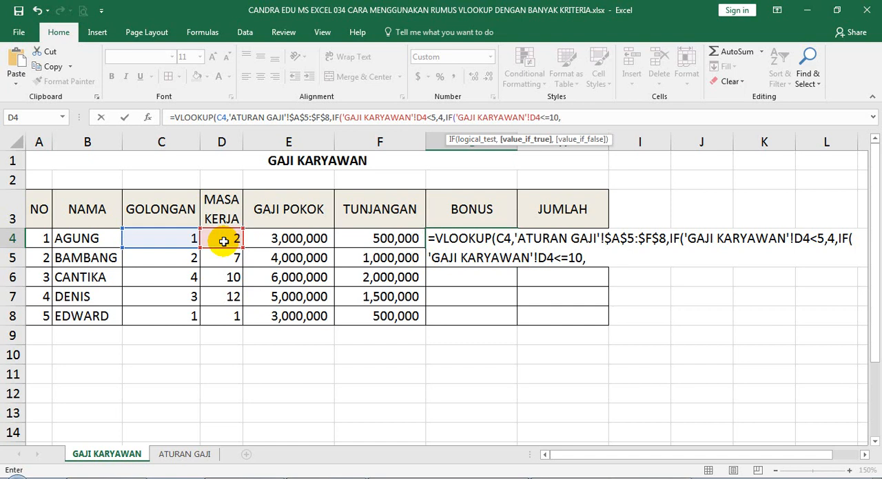
text(5,)
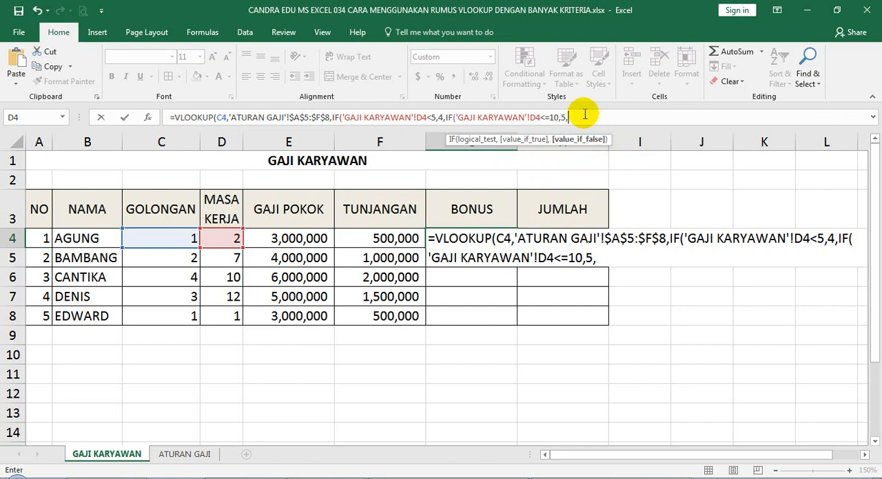
text(6))
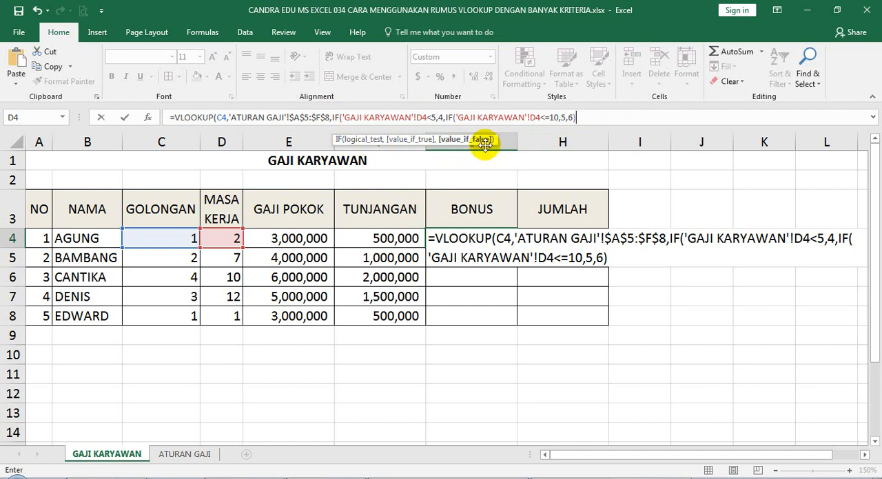
text())
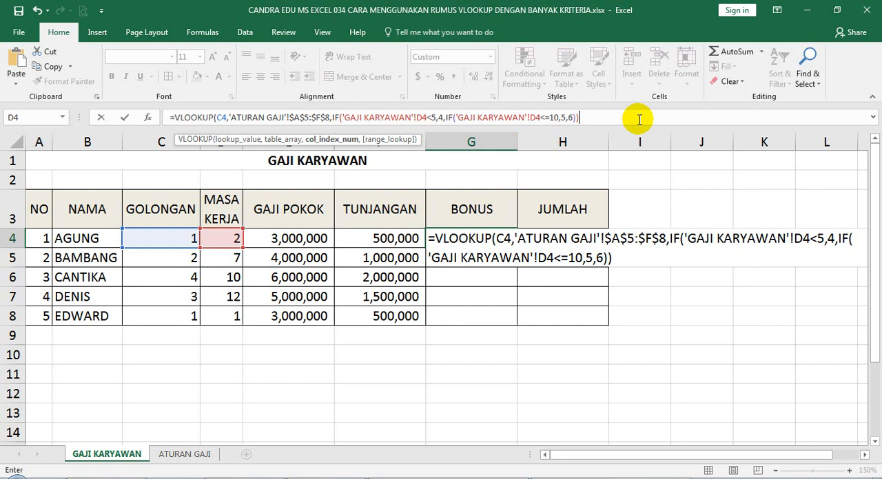
Step: Finish the G4 VLOOKUP with FALSE as the range lookup and fill the BONUS formula down through G8
text(,)
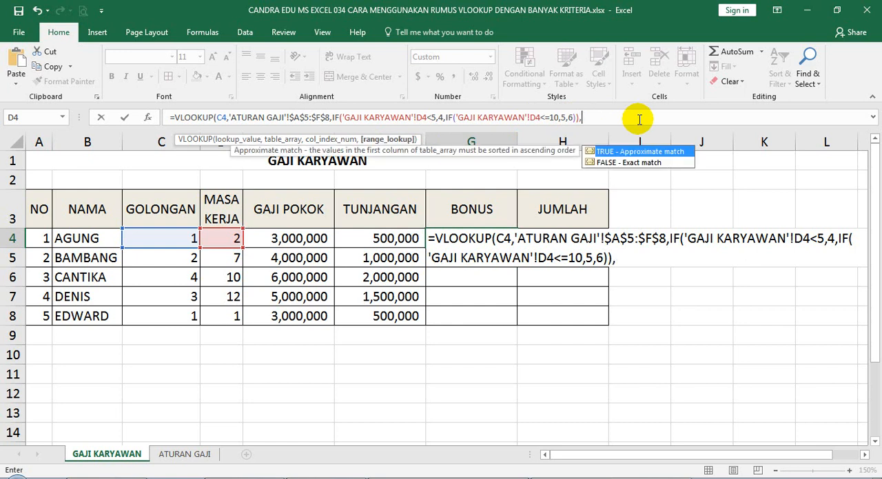
text(FALSE))
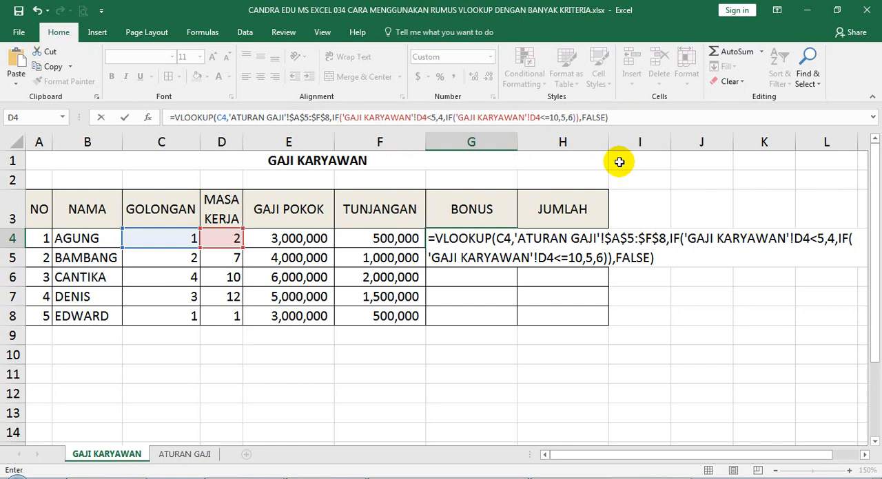
key(Return)
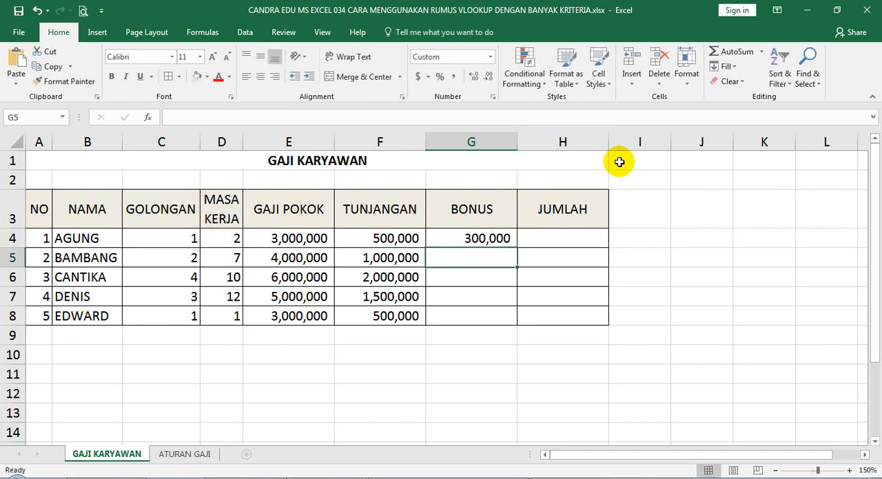
click(492, 238)
click(499, 241)
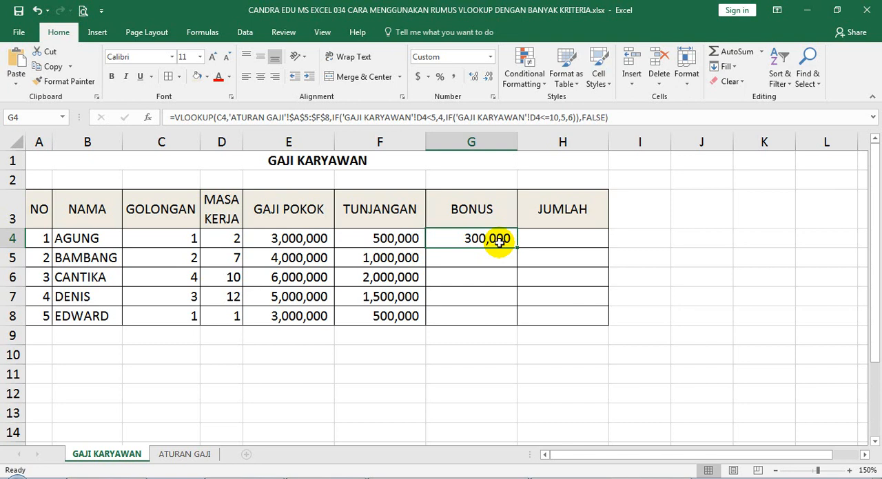
drag(516, 247, 514, 326)
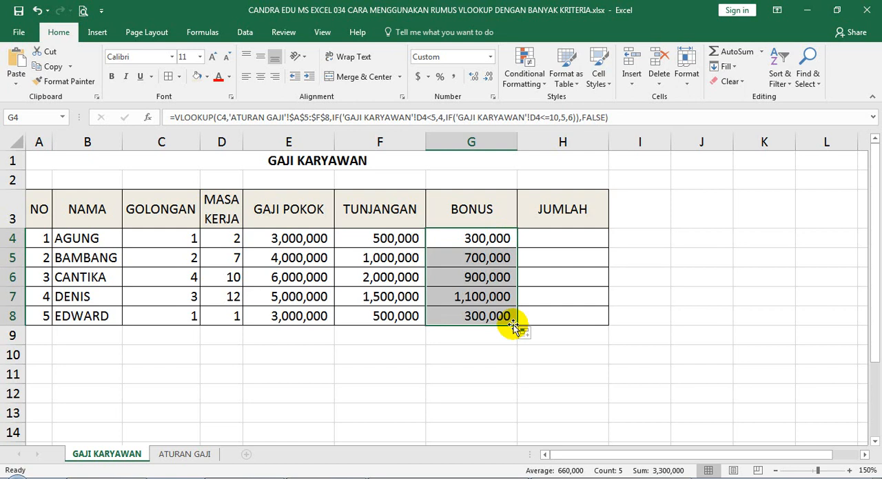
Step: Check the row 8 bonus against the golongan 1, <5 TAHUN entry on the ATURAN GAJI sheet
click(157, 317)
click(217, 317)
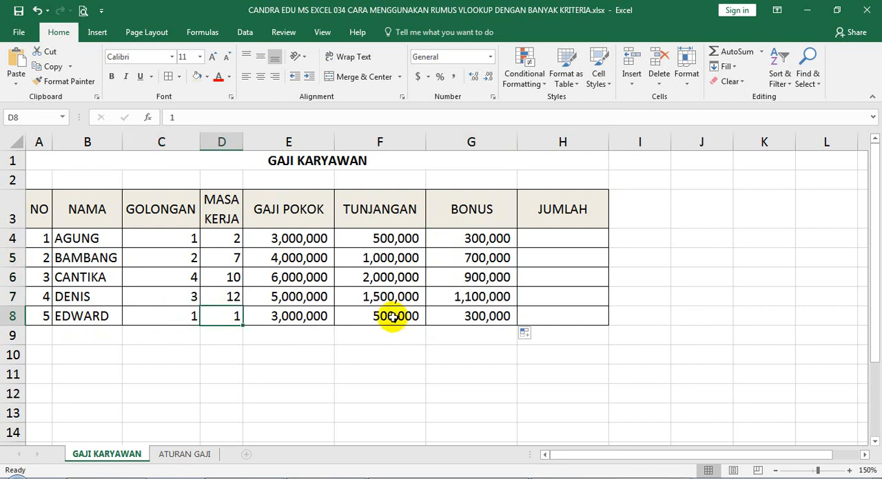
click(496, 316)
click(186, 454)
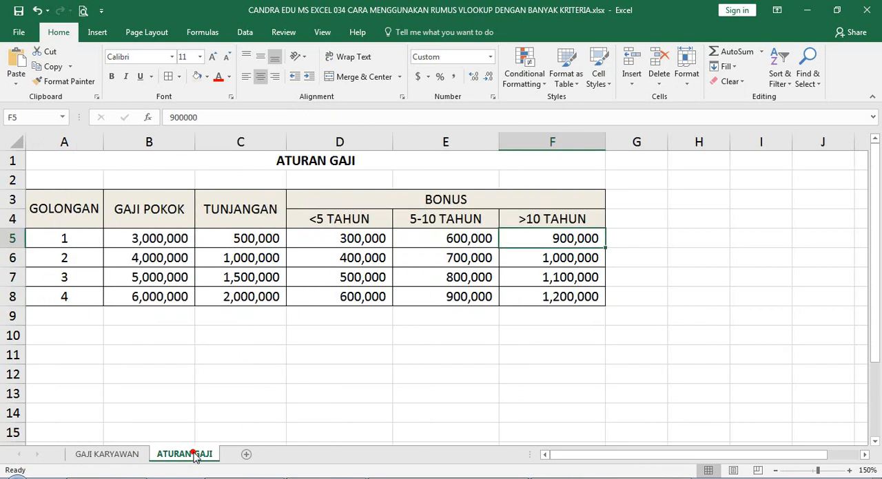
click(77, 232)
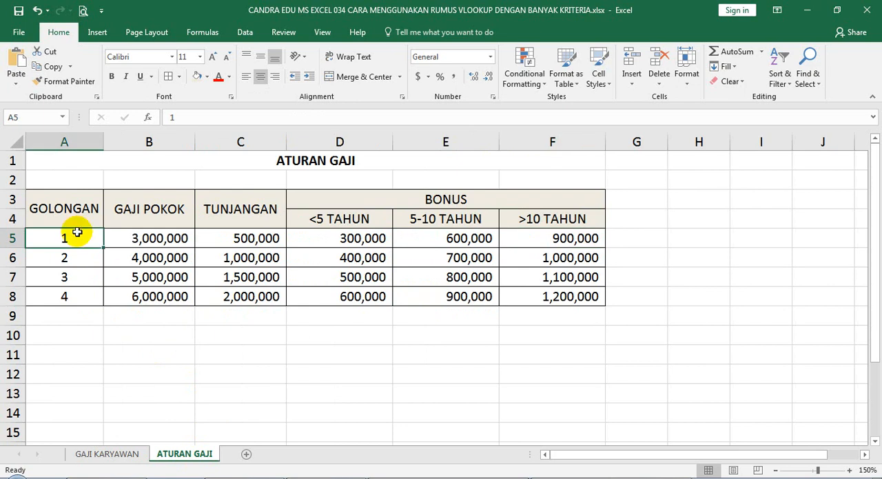
click(350, 239)
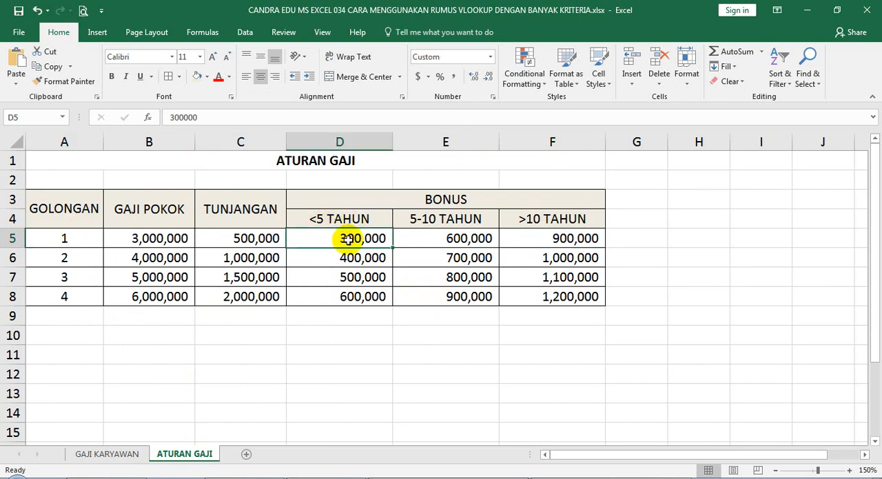
click(117, 454)
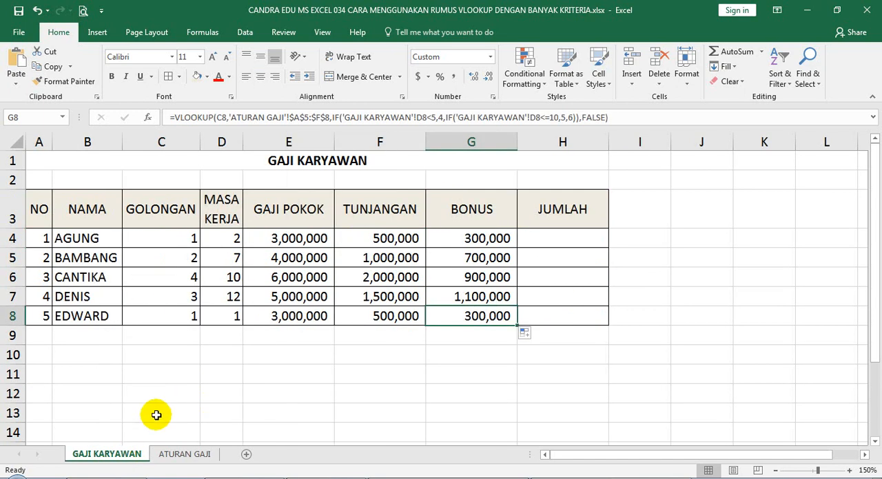
Step: Compare the row 7 bonus with the golongan 3, >10 TAHUN entry on the ATURAN GAJI sheet
click(222, 299)
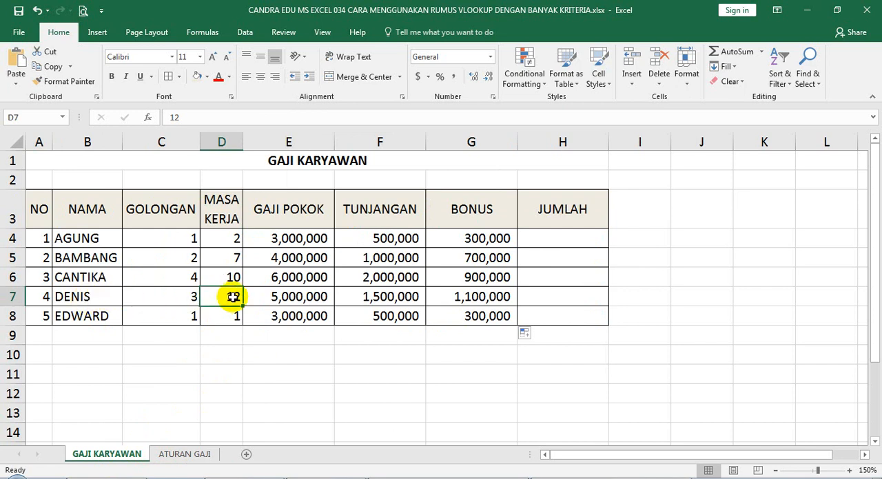
click(174, 454)
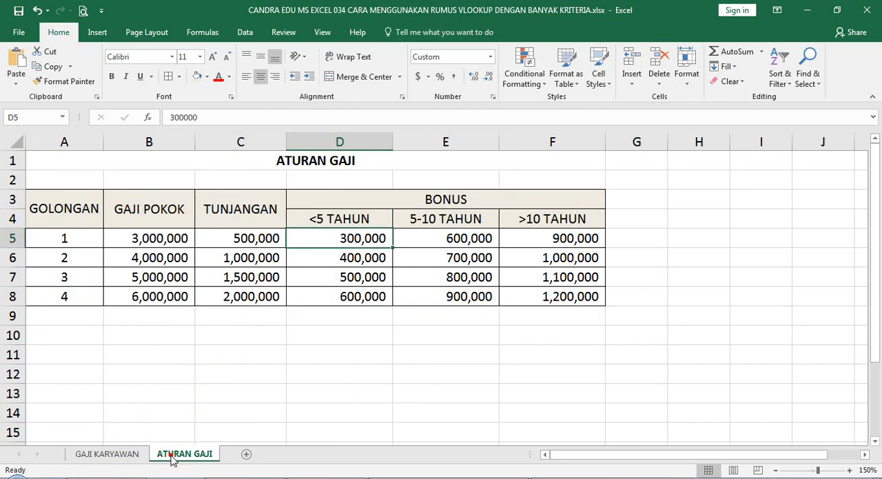
click(72, 277)
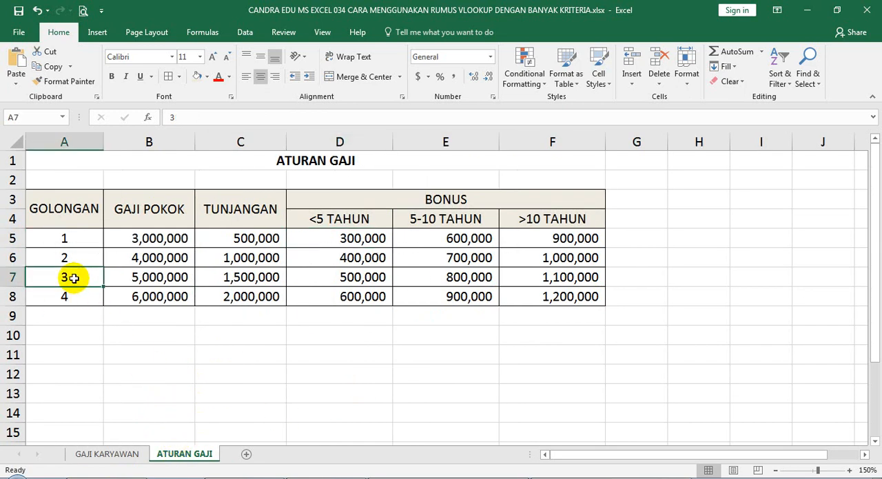
click(558, 275)
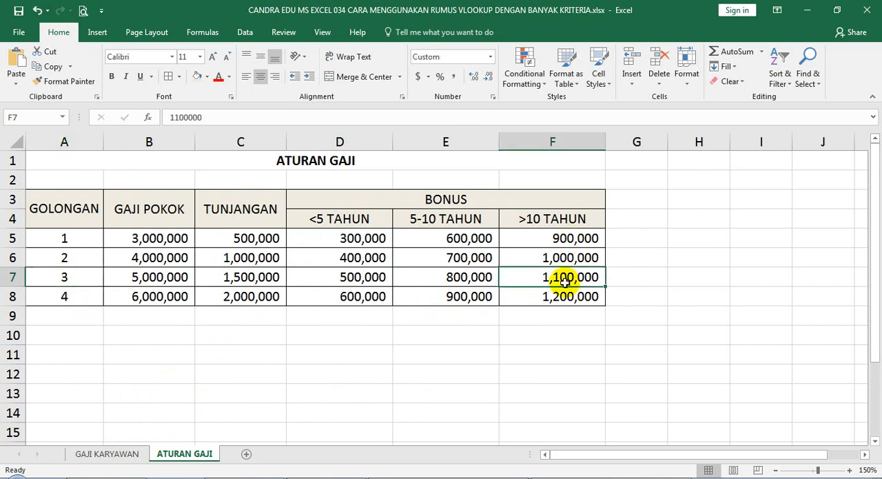
click(121, 459)
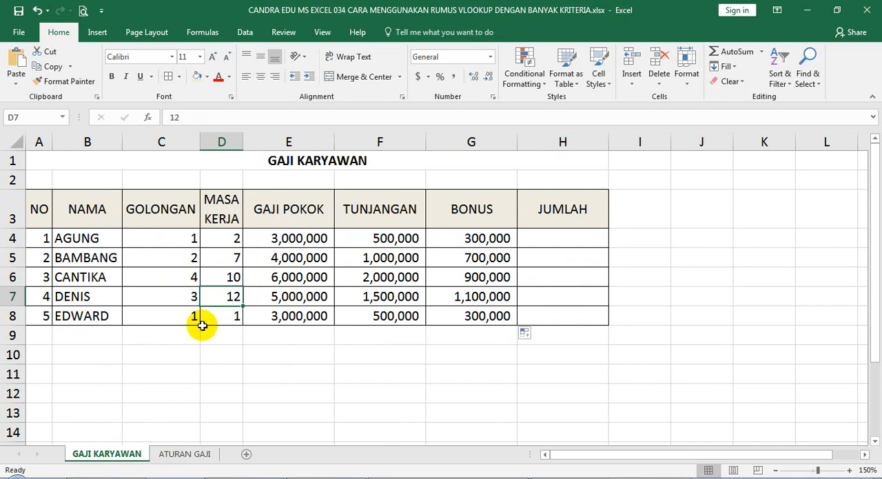
Step: Verify the row 5 bonus against the golongan 2, 5-10 TAHUN entry on the ATURAN GAJI sheet
click(226, 259)
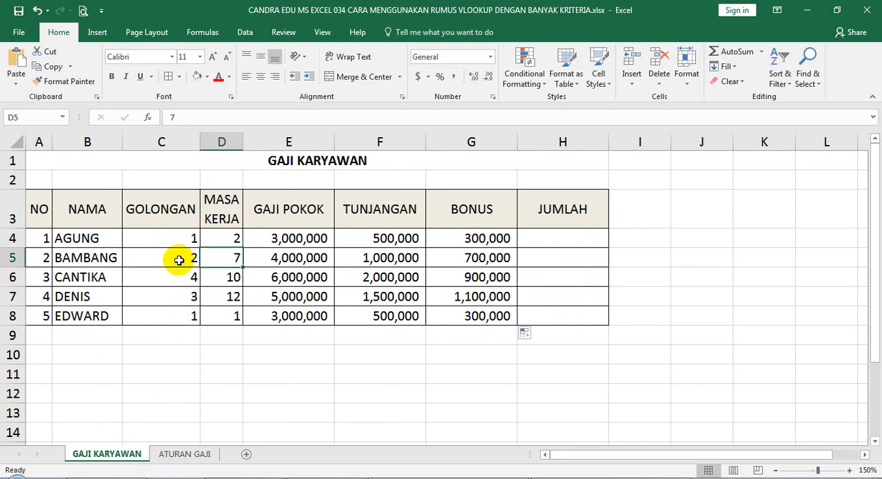
click(172, 456)
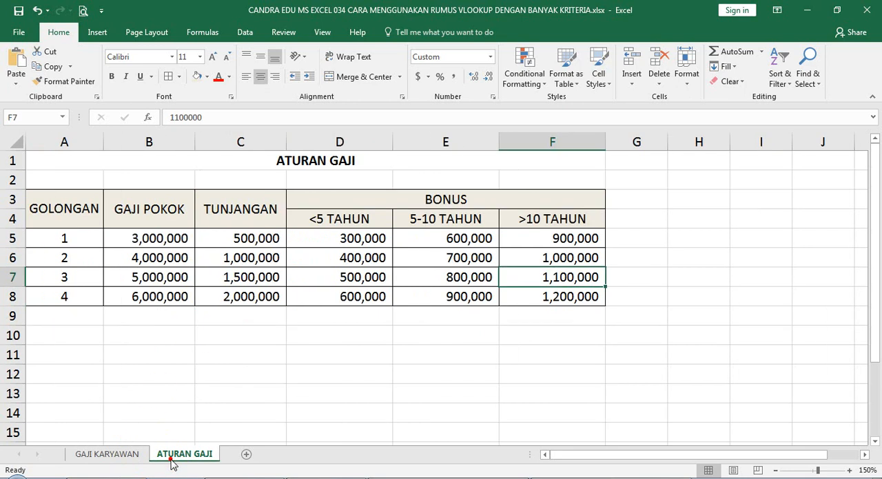
click(74, 259)
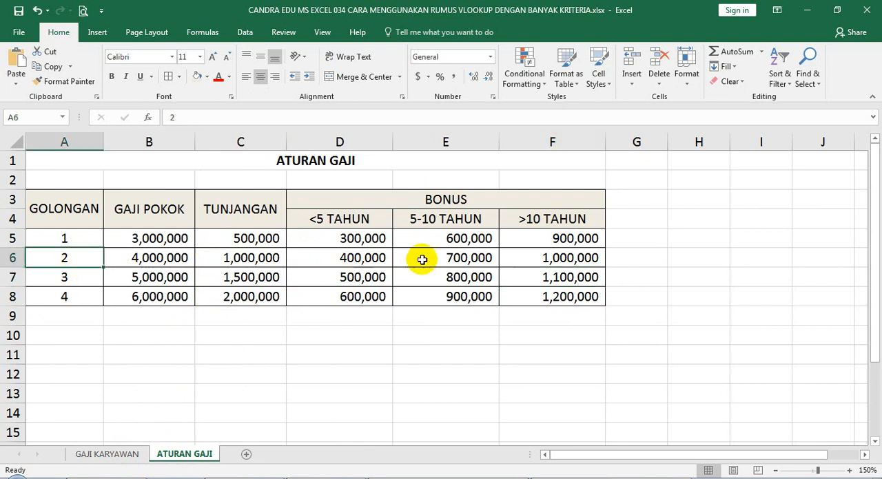
click(451, 259)
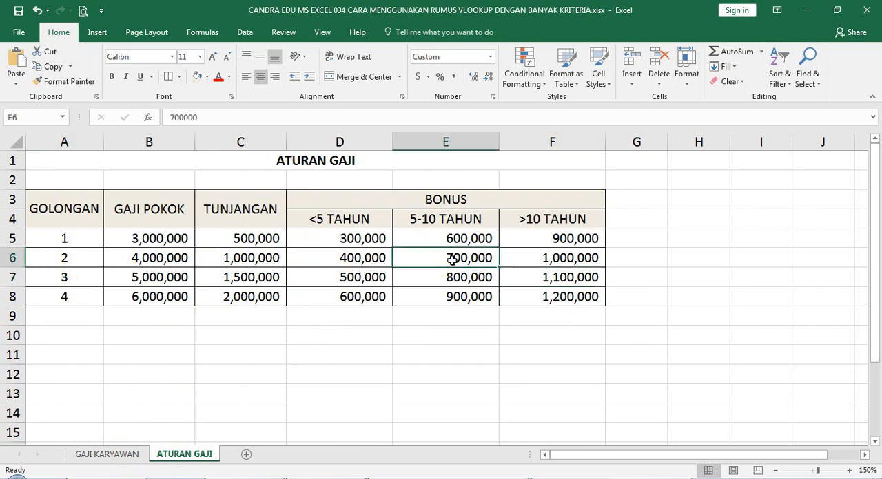
click(131, 456)
click(474, 257)
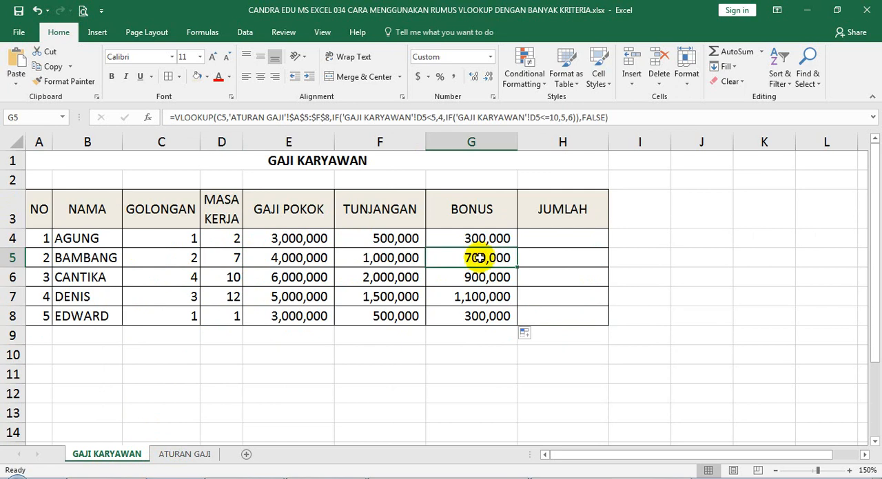
Step: Enter =SUM(E4:G4) in JUMLAH cell H4 and fill it down through H8
click(559, 237)
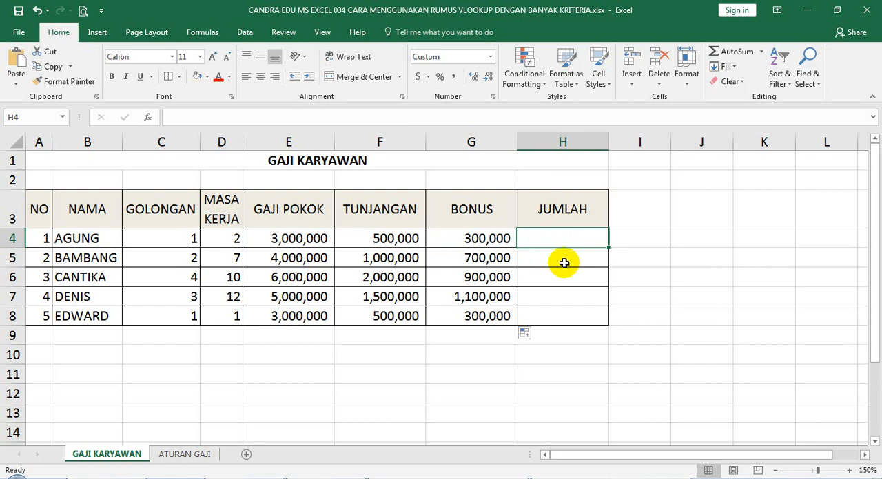
text(=SUM()
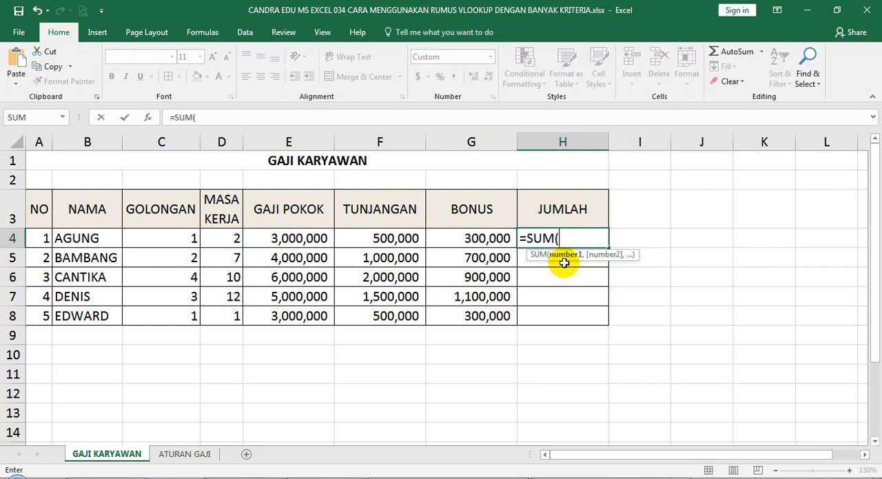
drag(292, 238, 472, 238)
text())
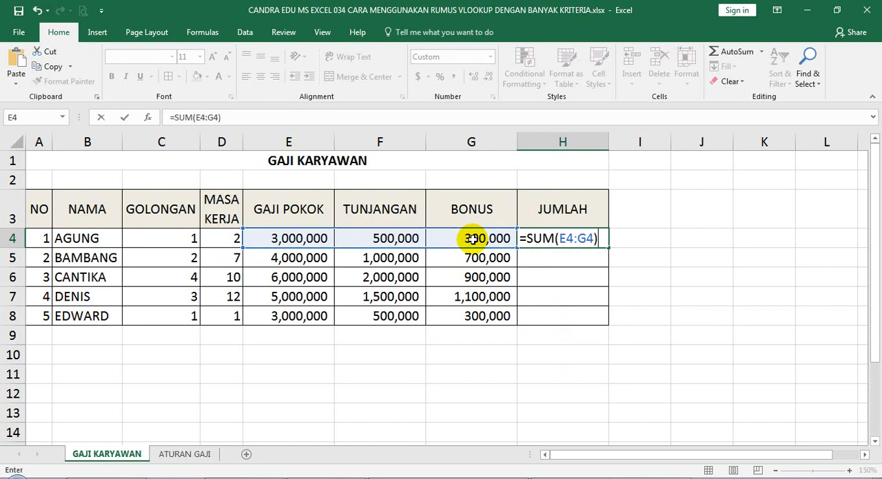
key(Return)
click(569, 238)
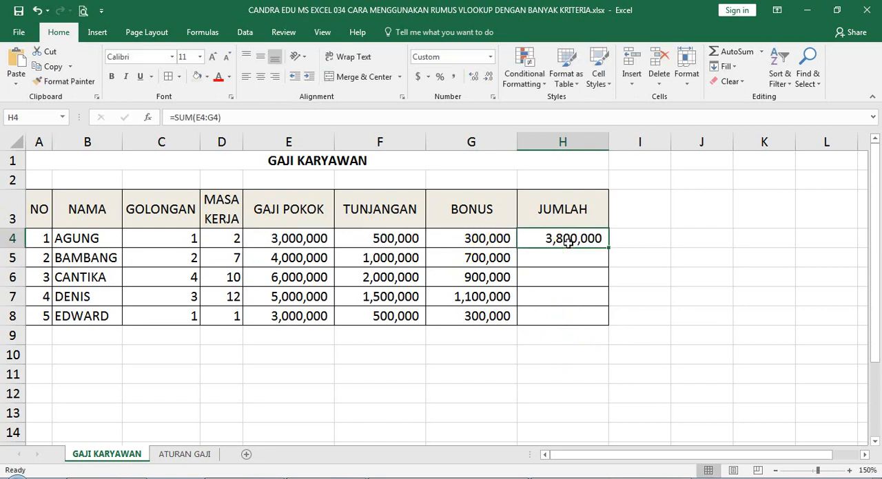
drag(609, 247, 610, 321)
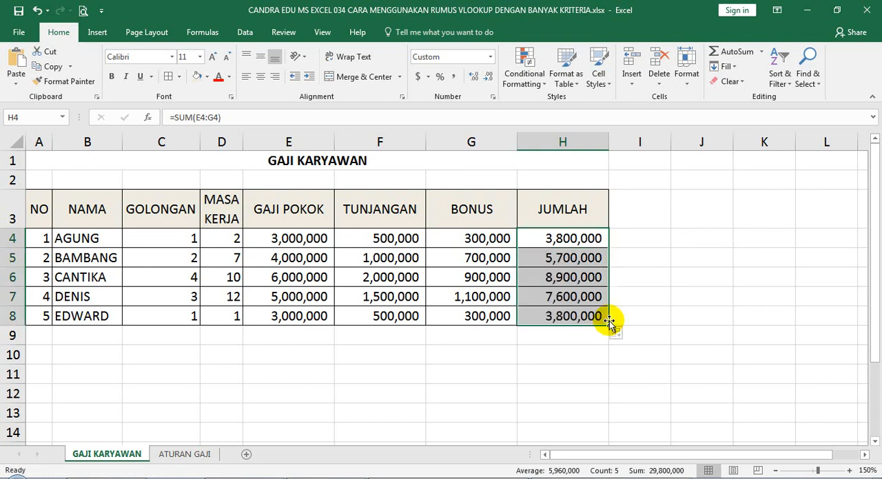